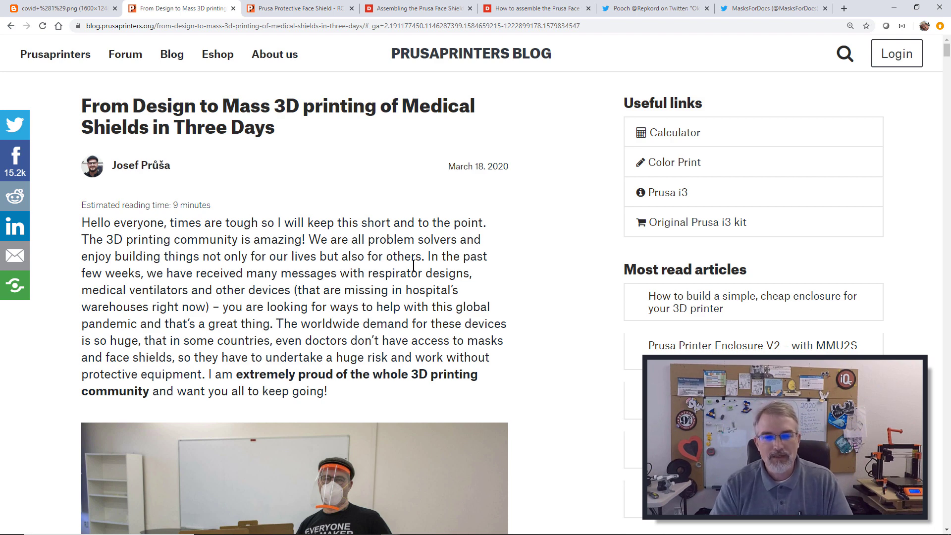
Scroll the medical shields blog article, then switch to the Prusa Protective Face Shield - RC2 tab.
scroll(410, 270, down, 2)
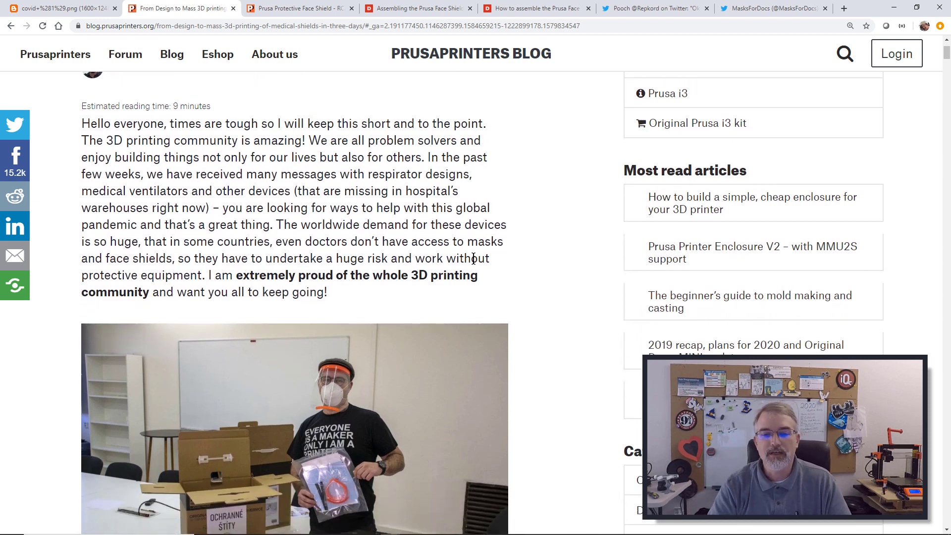
scroll(473, 258, up, 2)
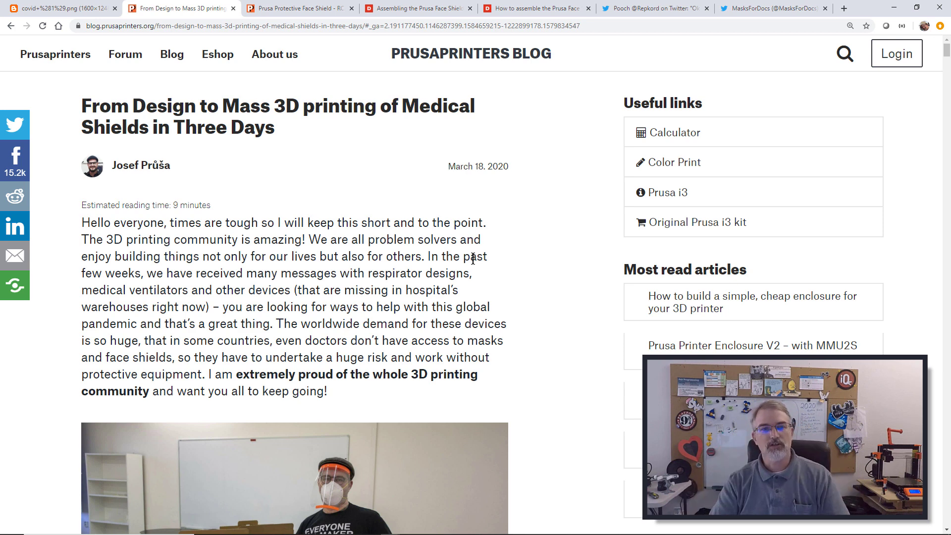
scroll(503, 281, down, 2)
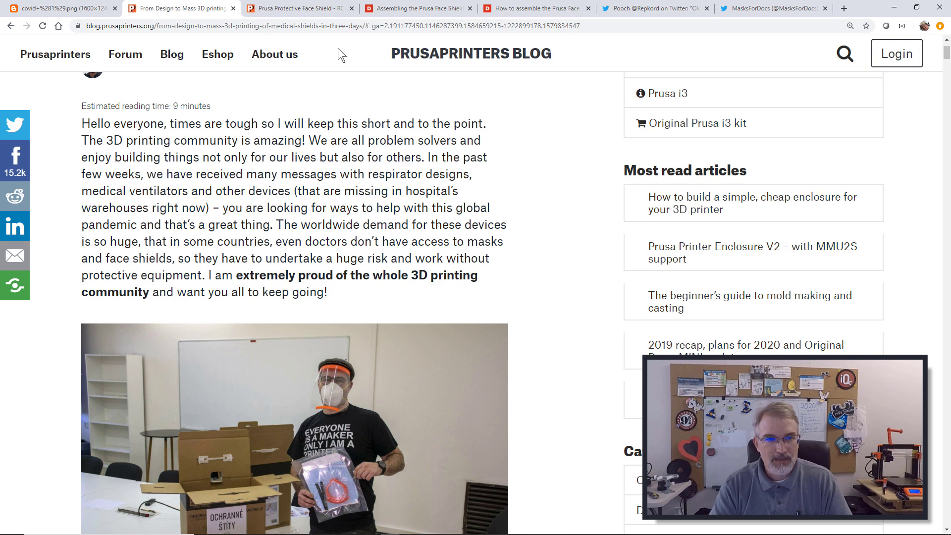
click(306, 13)
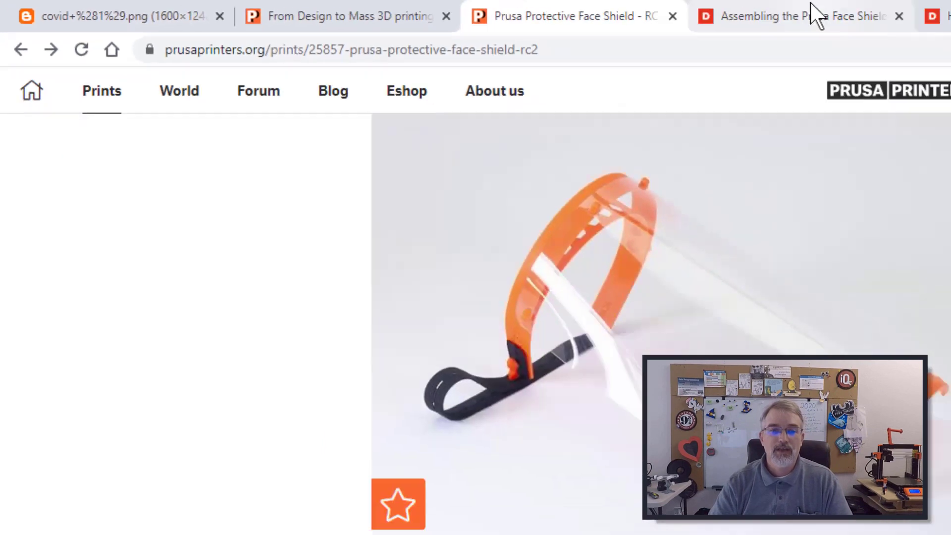
Cycle through the assembly guide, manual and RC2 print tabs, ending on the Twitter shield thread.
click(817, 15)
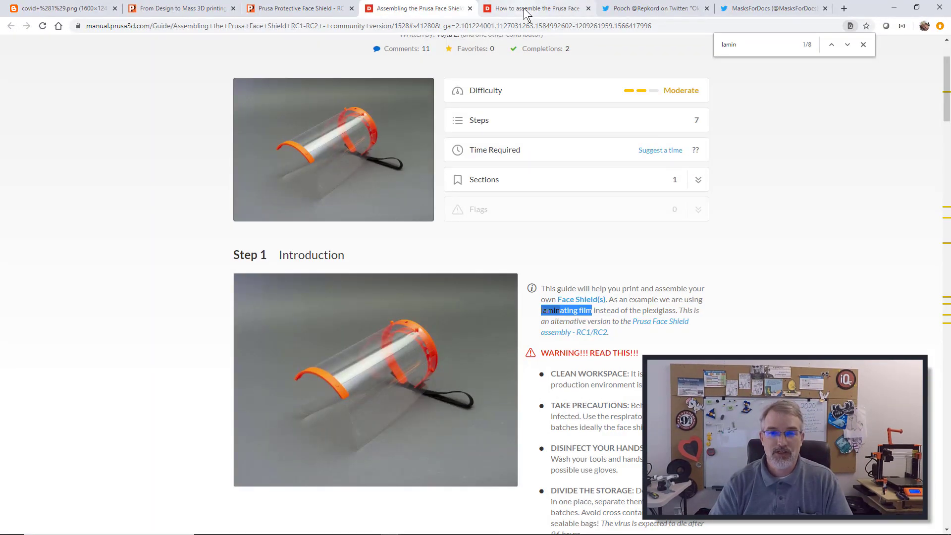
click(526, 9)
click(656, 10)
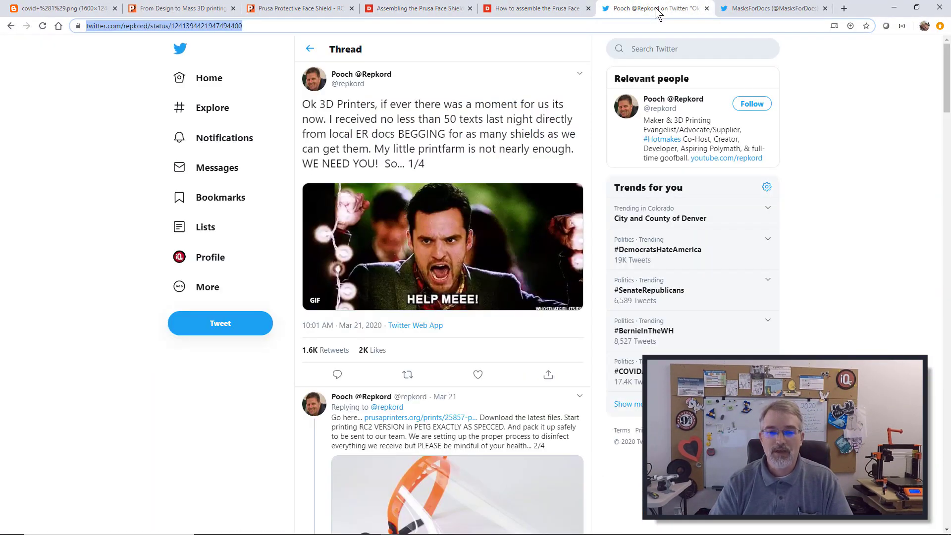
click(539, 10)
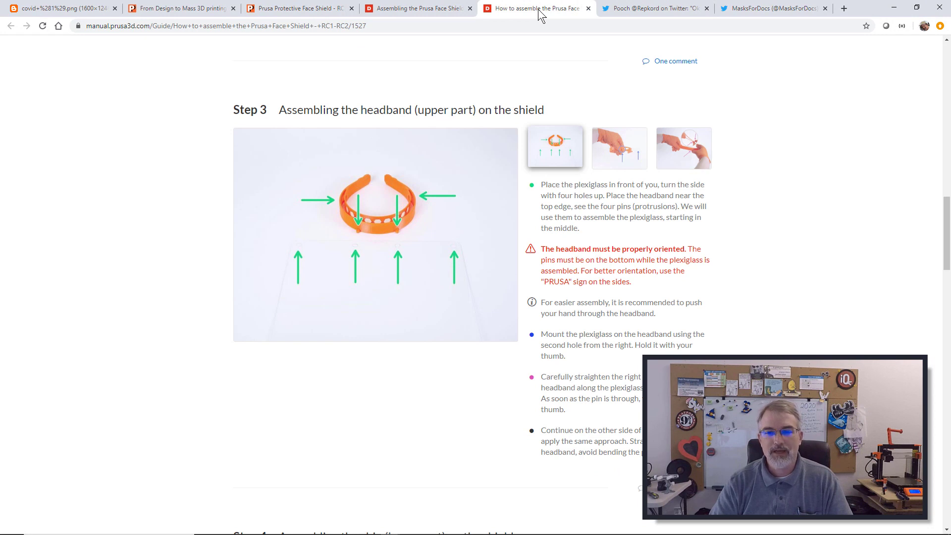
click(339, 9)
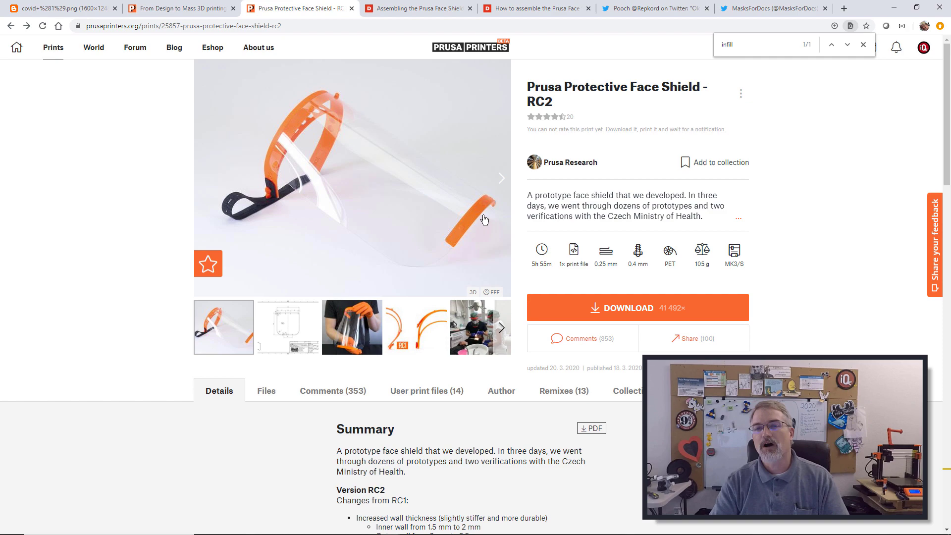
click(644, 11)
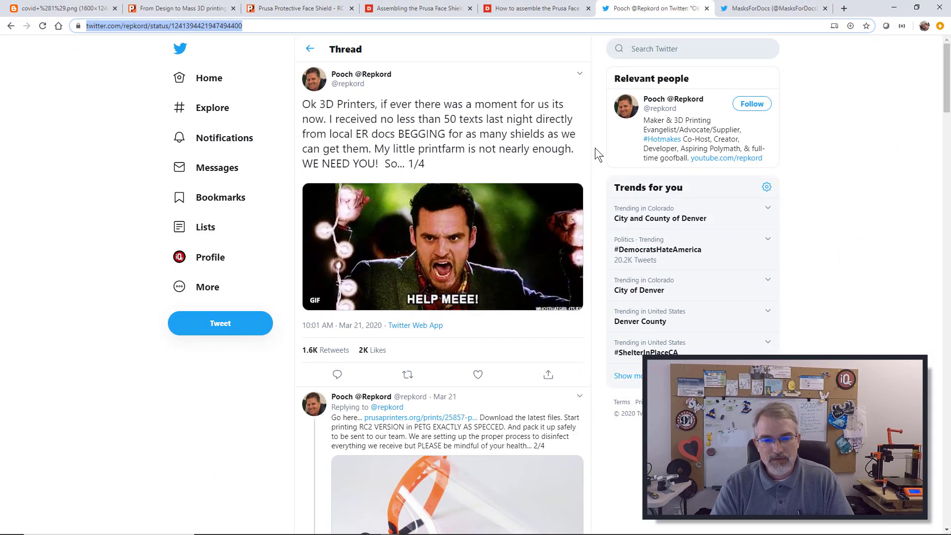
Scroll the shield request thread and open the MasksForDocs profile tab.
scroll(595, 148, down, 1)
scroll(595, 147, down, 10)
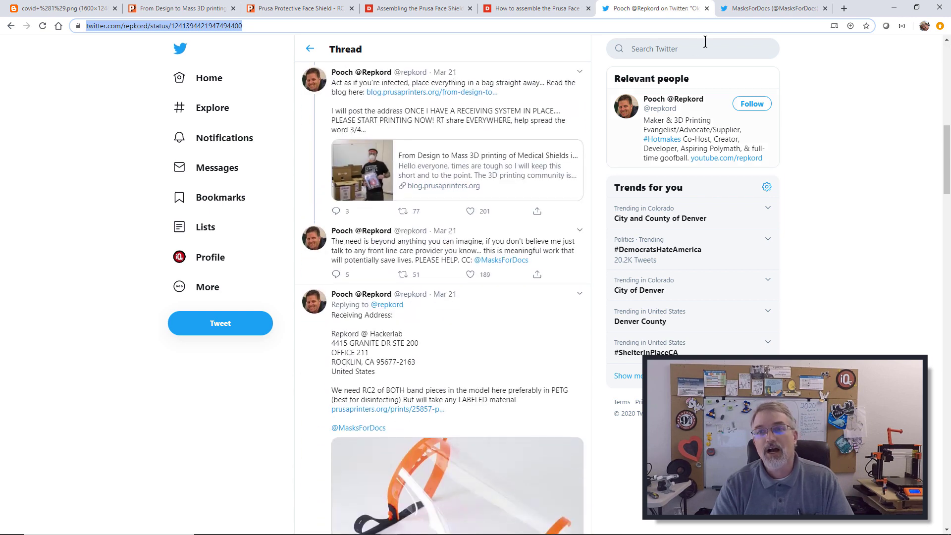
click(744, 8)
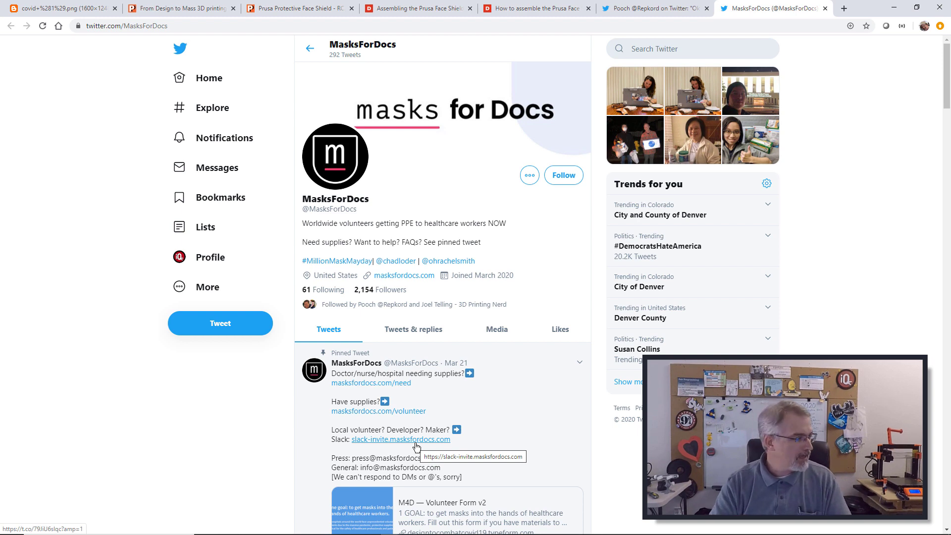
click(84, 11)
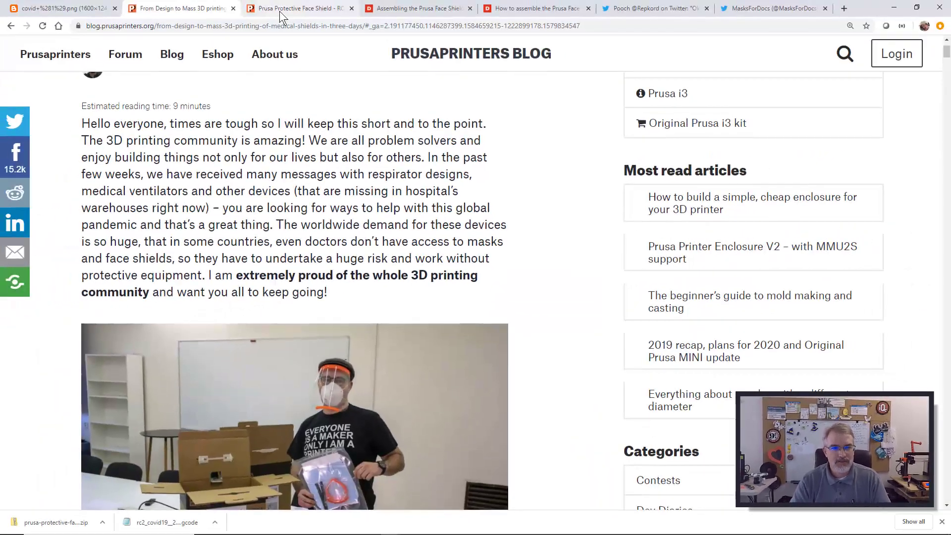
Download the RC2 ALL MODEL FILES zip and show it in its folder.
click(279, 11)
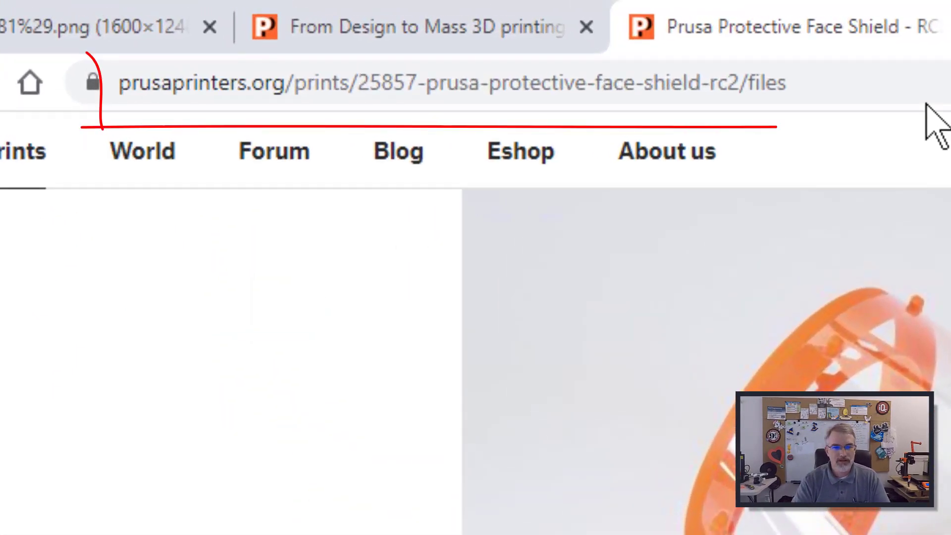
click(441, 37)
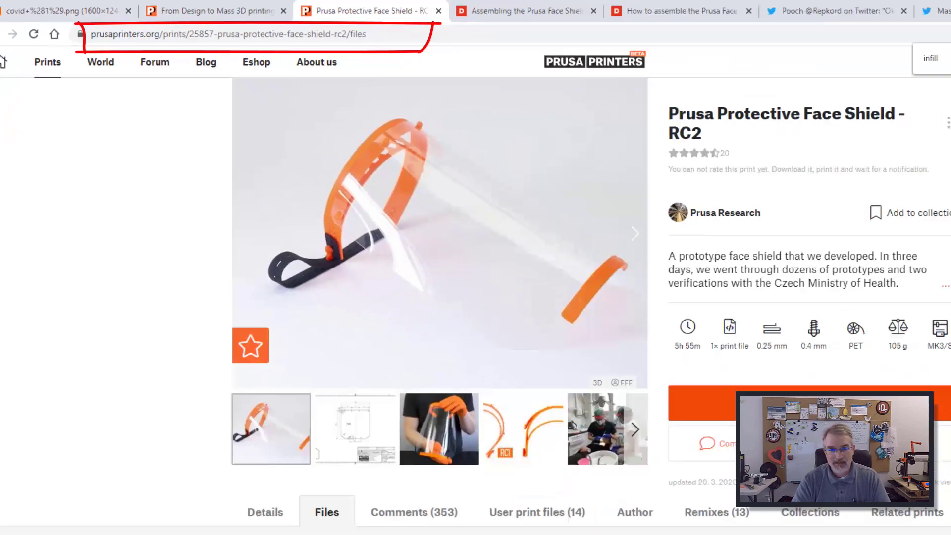
scroll(625, 310, down, 8)
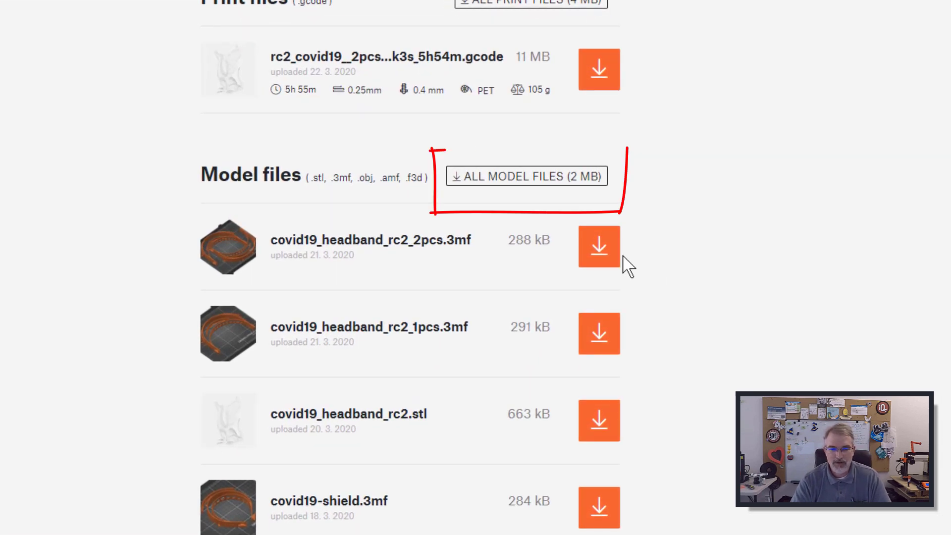
click(544, 177)
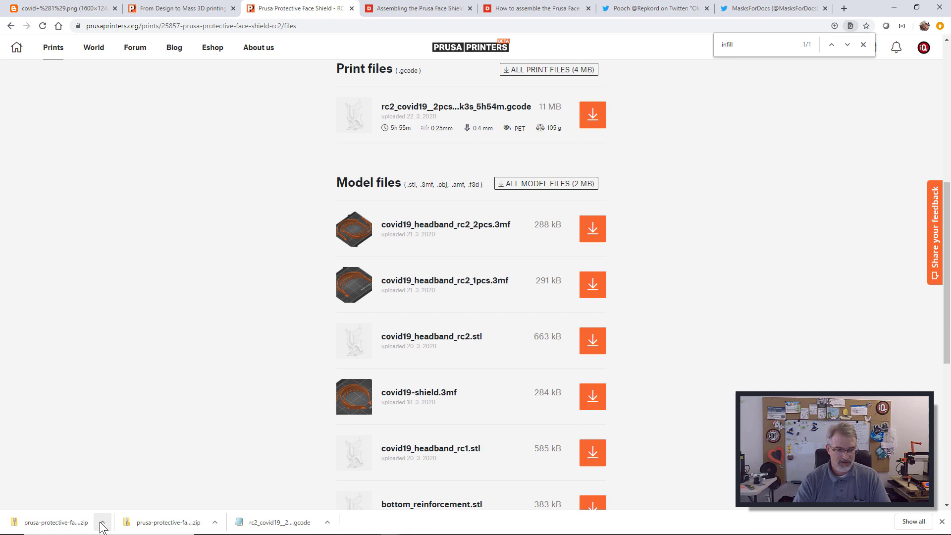
click(102, 523)
click(114, 491)
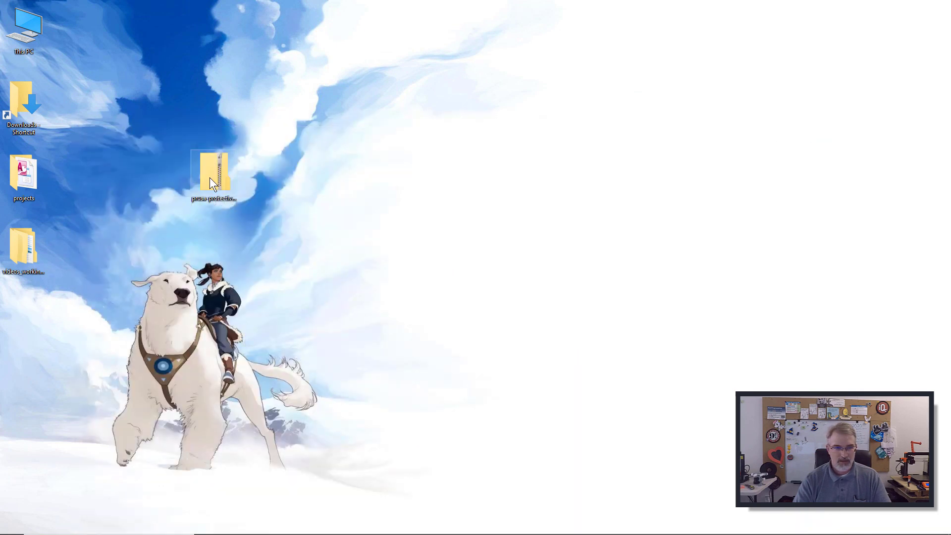
Extract the zip into the prusa-protective-face-shield-rc2-model_files folder on the desktop.
right_click(209, 177)
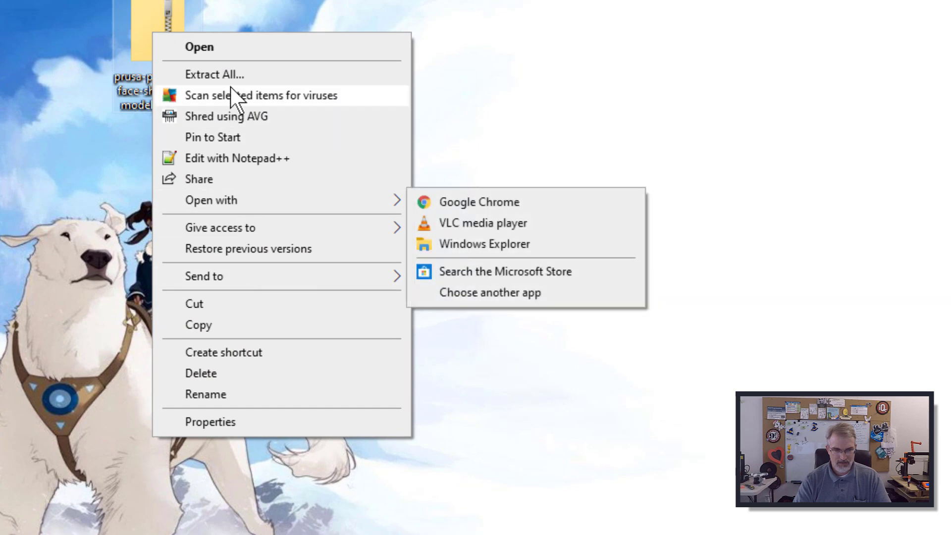
click(228, 75)
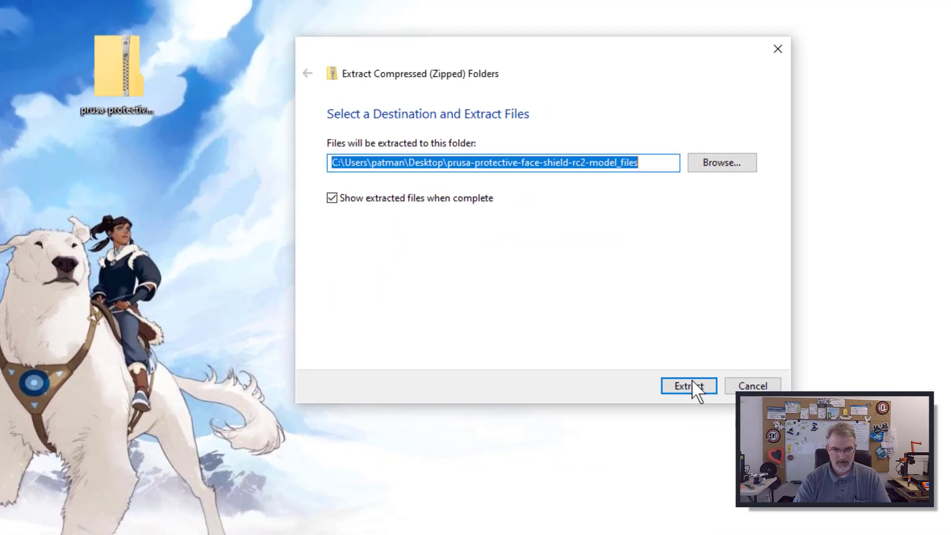
click(691, 382)
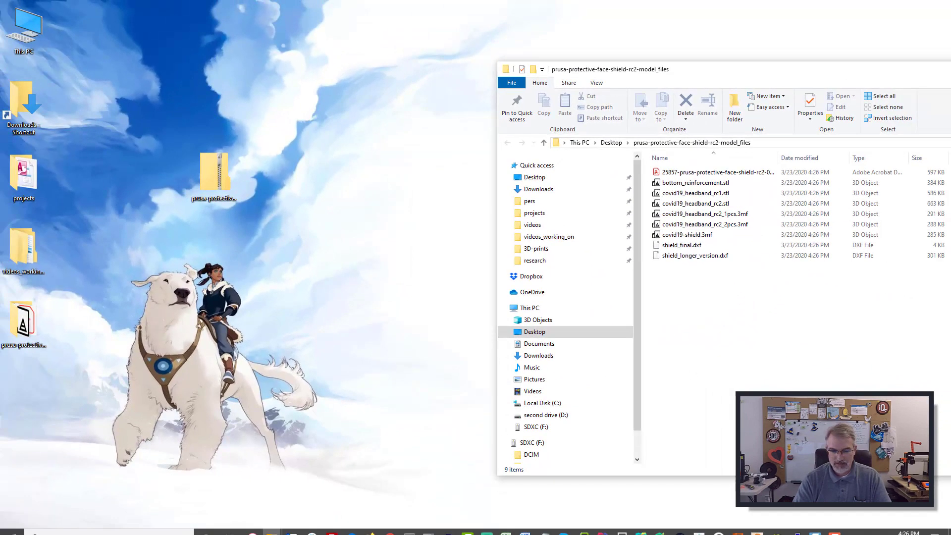
Launch PrusaSlicer from the taskbar and move the Explorer window to the right.
mouse_move(639, 529)
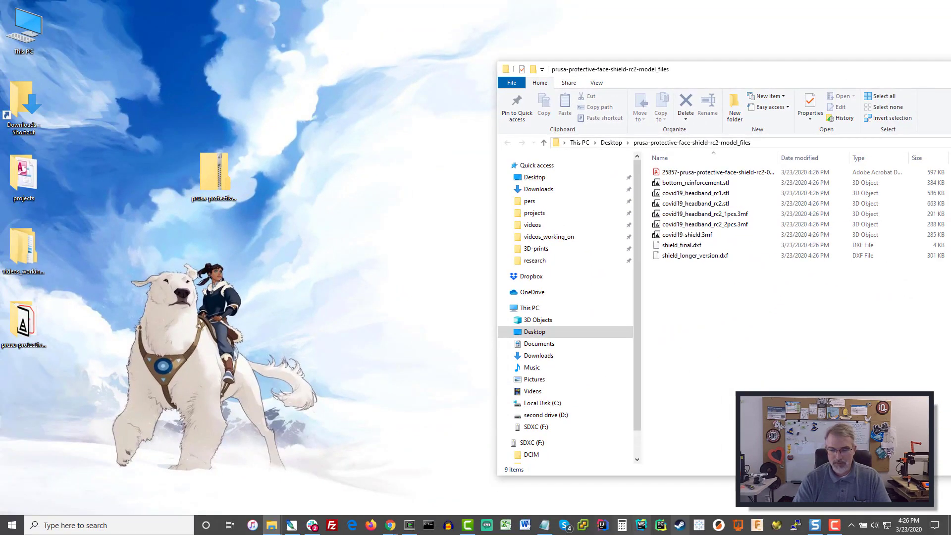
click(718, 529)
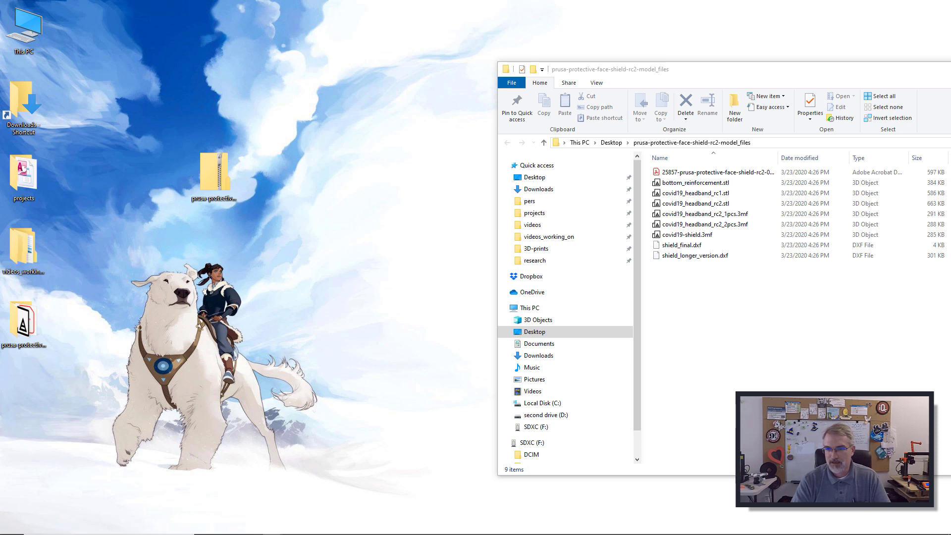
drag(644, 69, 714, 70)
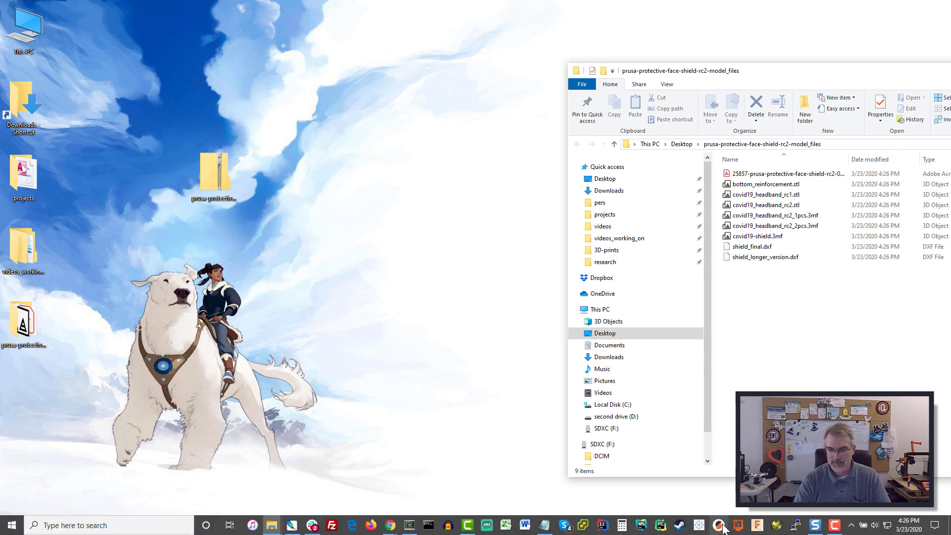
Drag covid19_headband_rc2.stl from Explorer onto the MK3 bed and move it toward the centre.
click(718, 525)
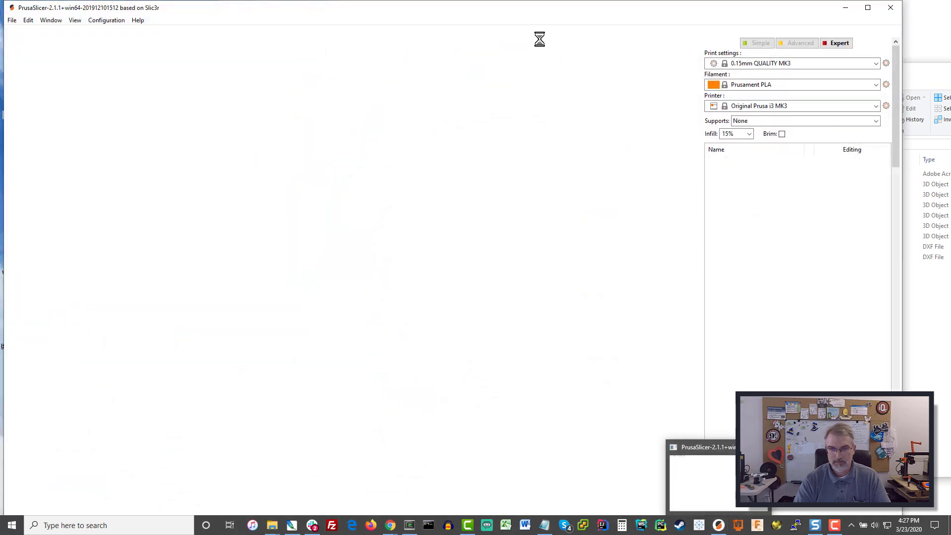
key(alt+Tab)
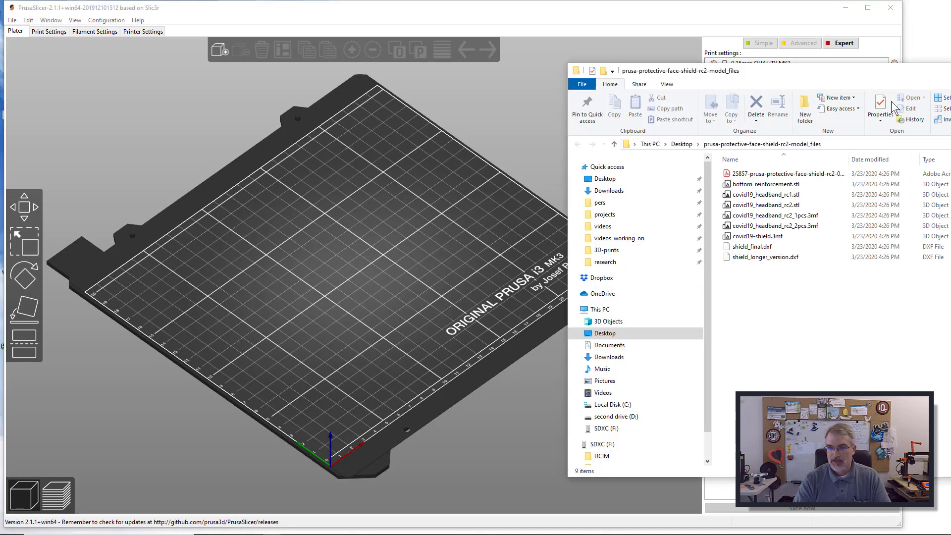
click(774, 208)
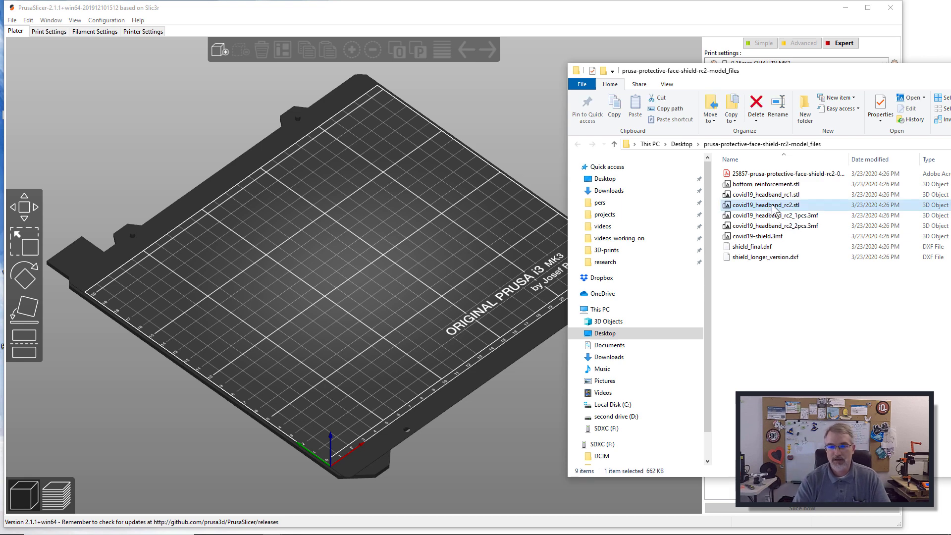
drag(775, 208, 406, 293)
drag(478, 315, 457, 245)
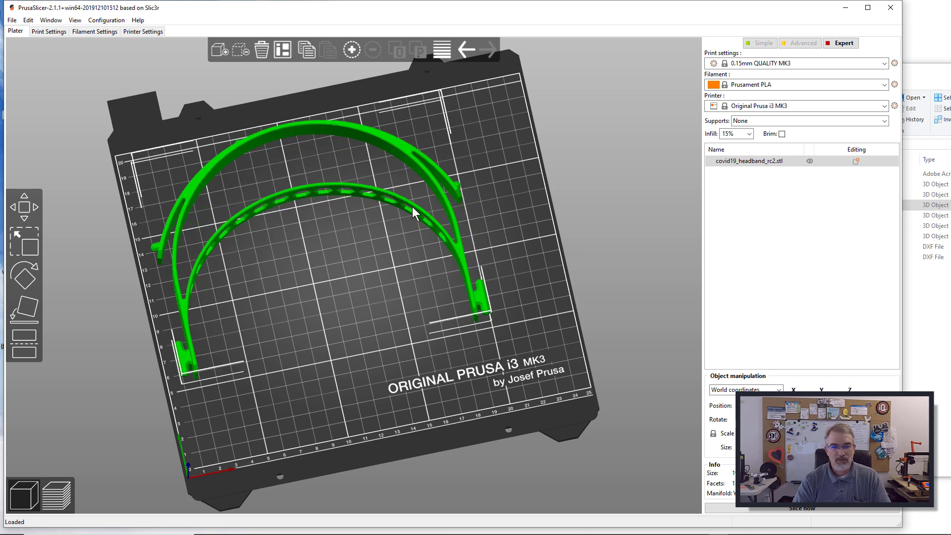
drag(401, 203, 423, 262)
drag(418, 358, 405, 334)
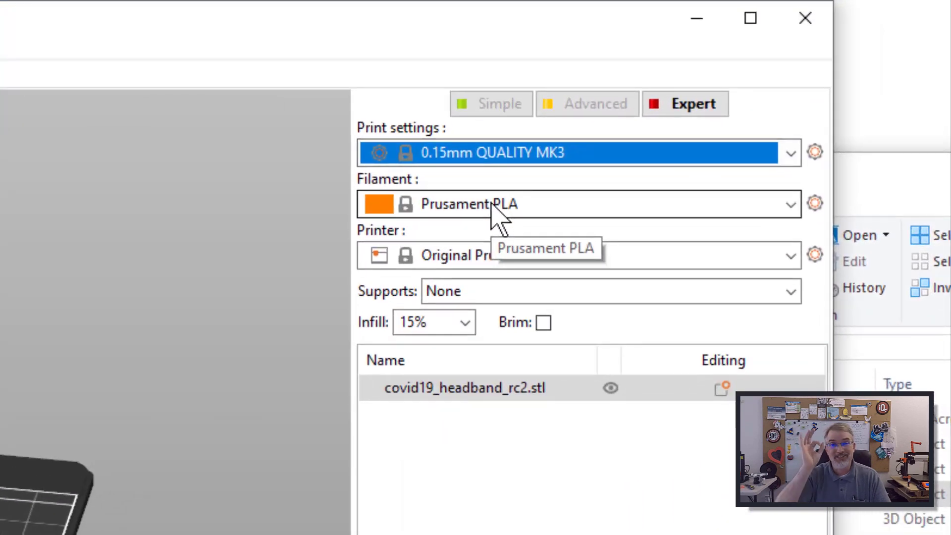
Switch the filament to Prusament PETG and set 3 perimeters with 30% fill density.
click(760, 84)
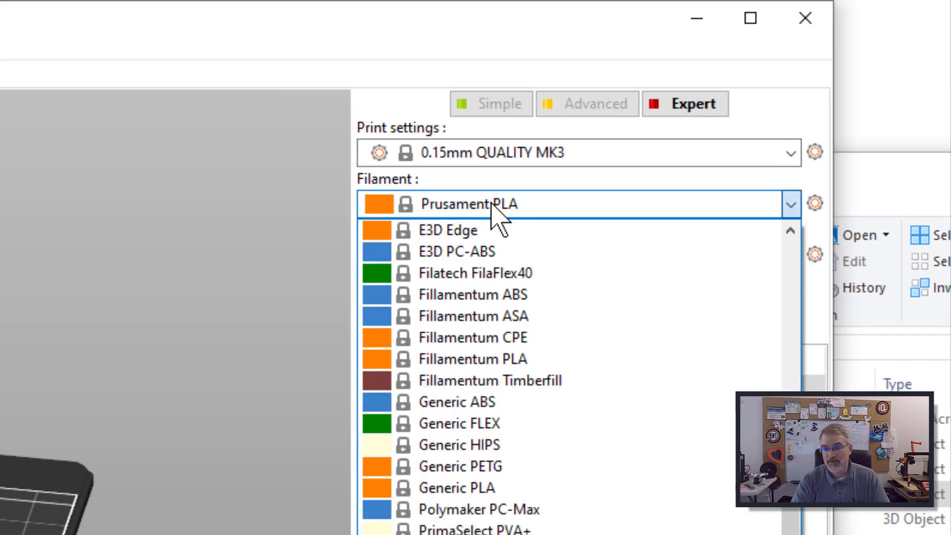
click(471, 531)
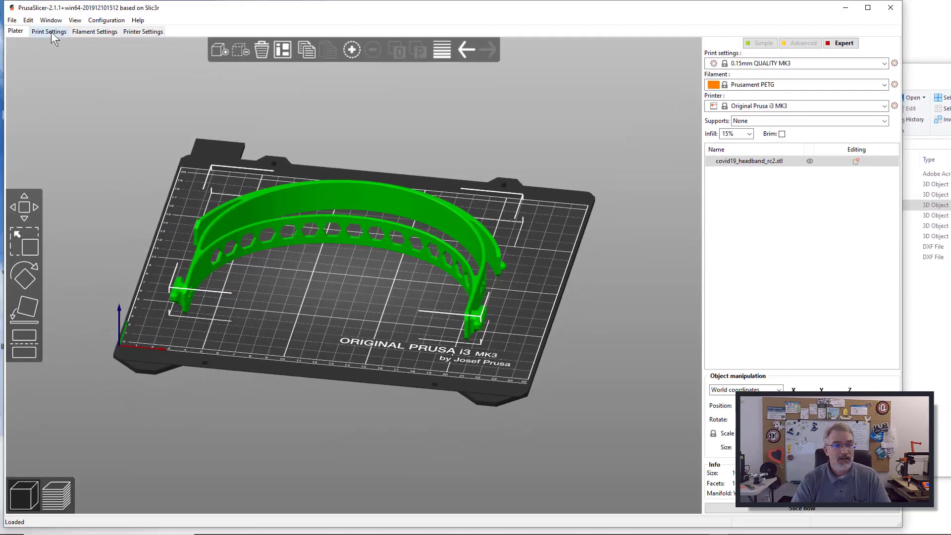
click(52, 32)
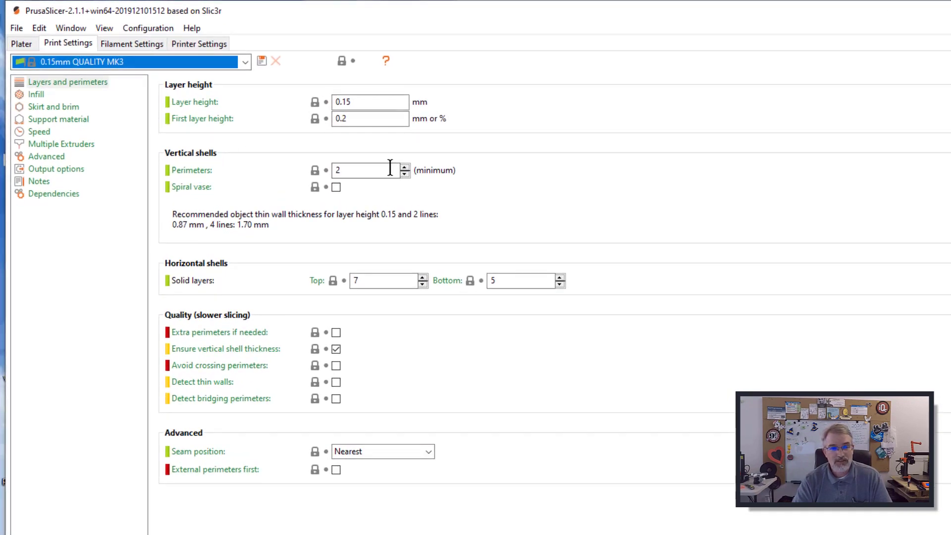
click(405, 167)
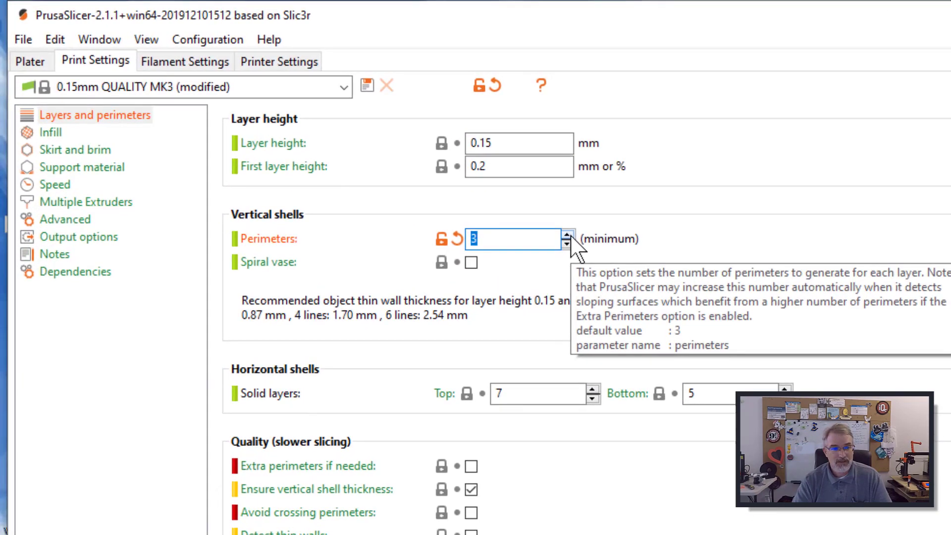
click(52, 133)
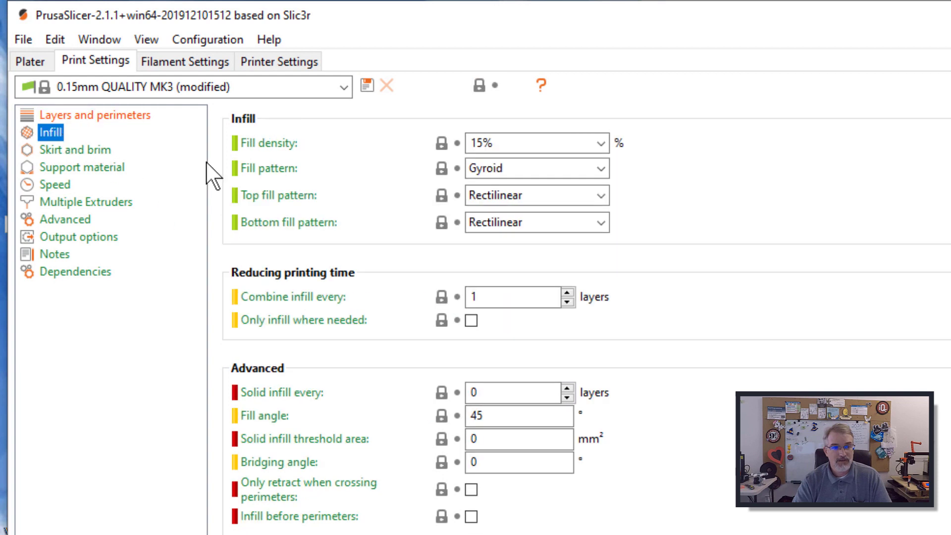
click(516, 142)
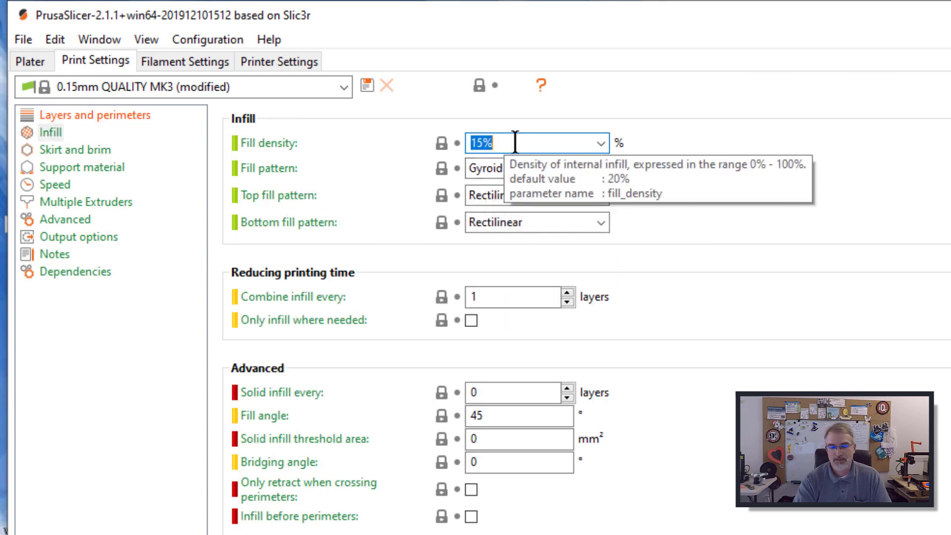
text(30)
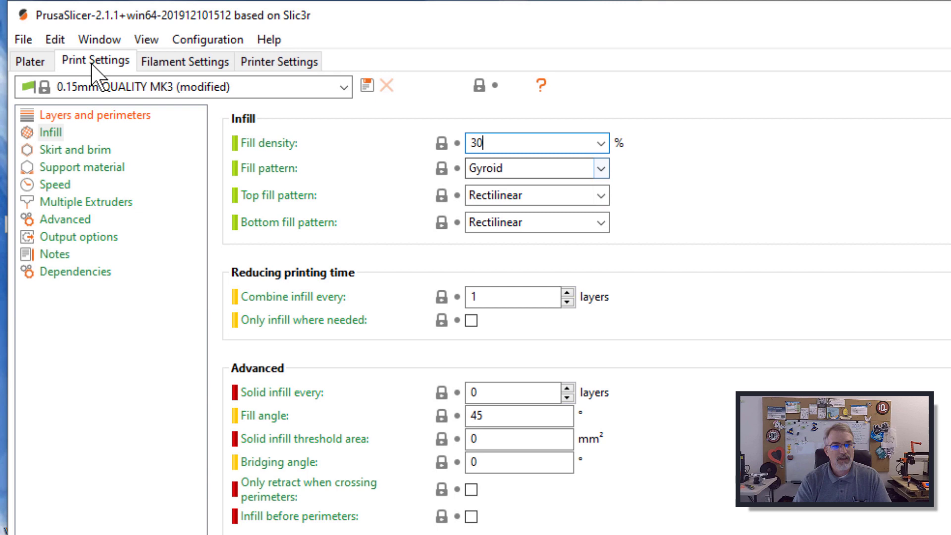
click(27, 62)
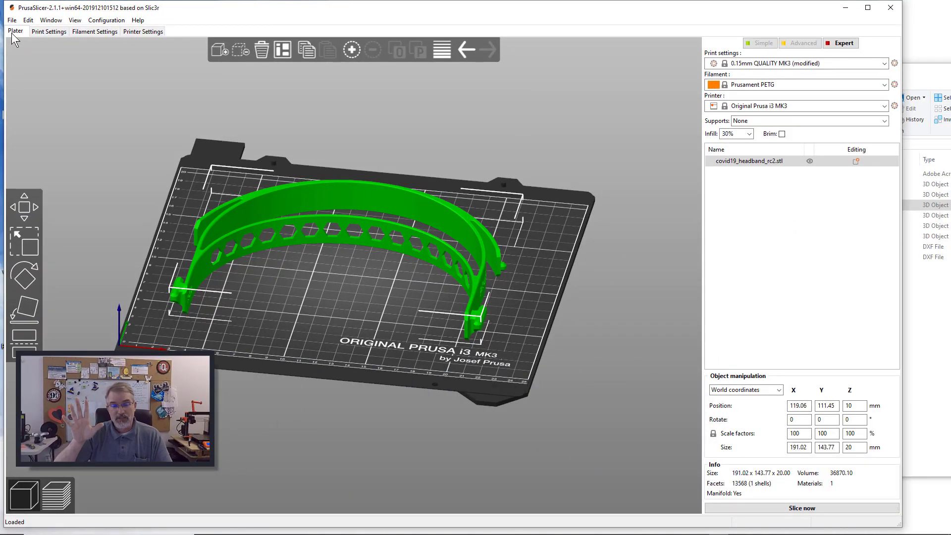
Revert infill to 15%, delete the headband, and switch the filament back to Prusament PLA.
click(743, 134)
click(741, 170)
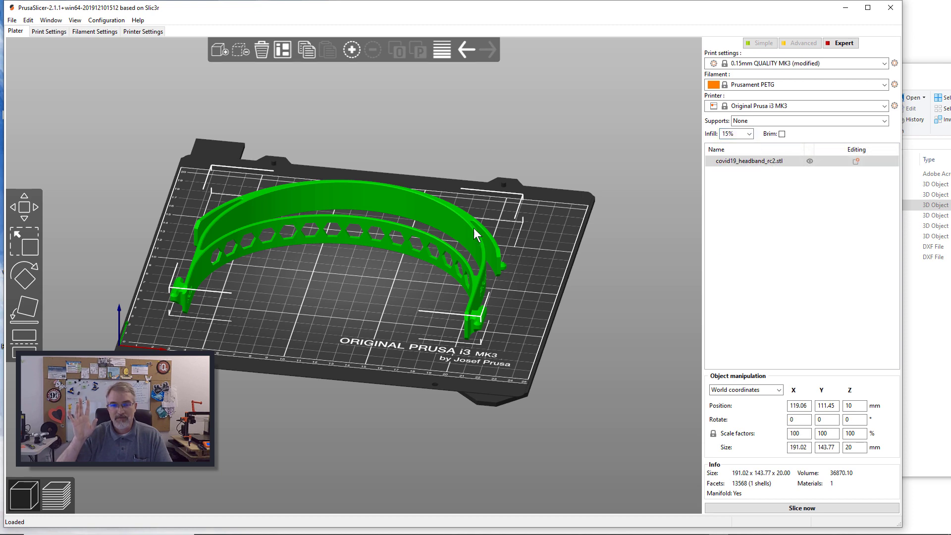
key(Delete)
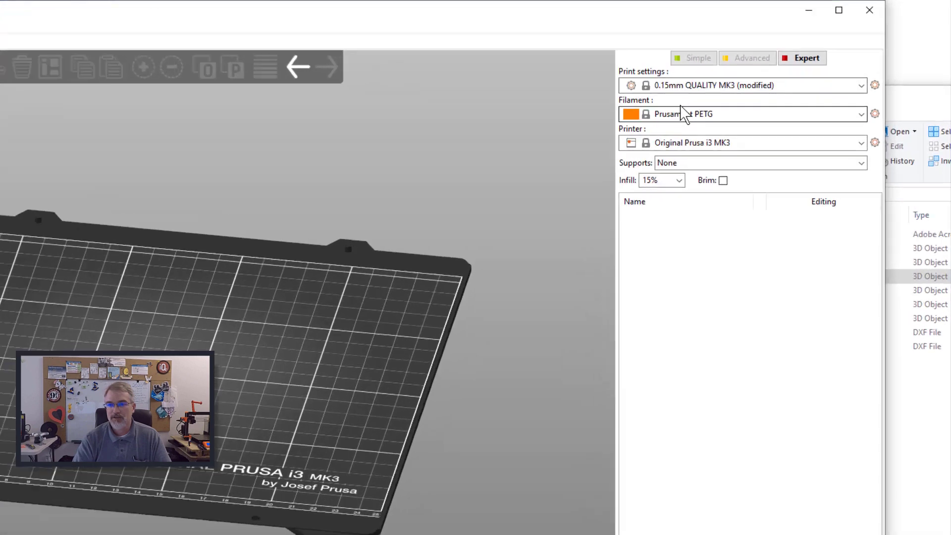
click(749, 84)
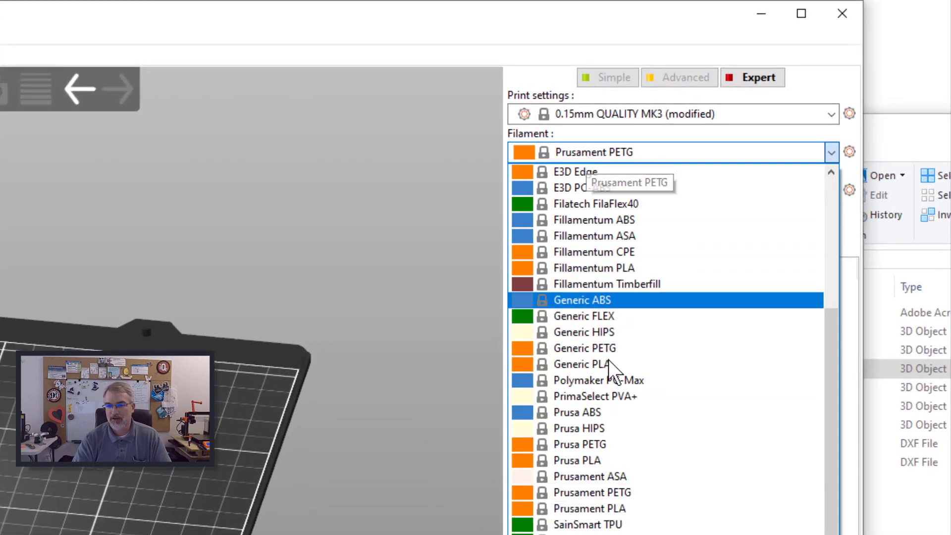
click(619, 509)
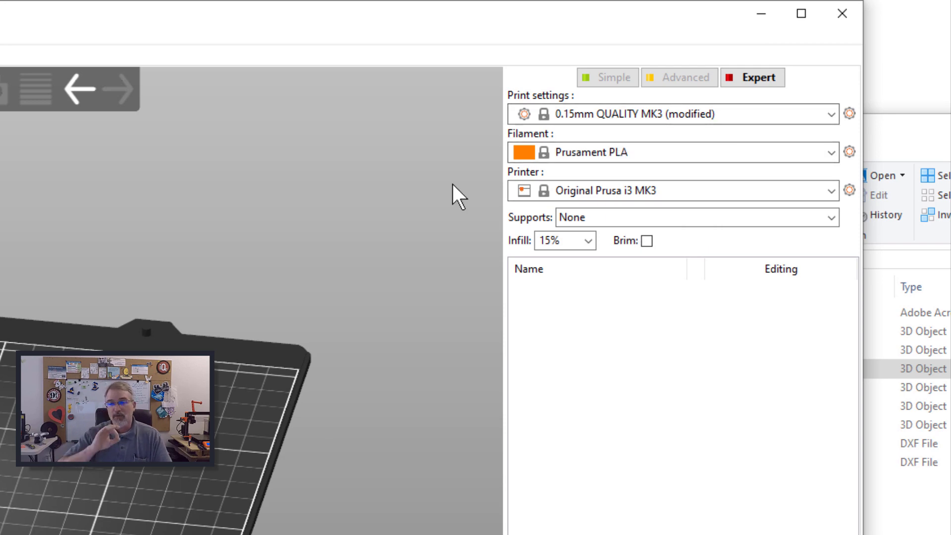
Drag covid19_headband_rc2_2pcs.3mf from the model files folder onto the bed.
click(906, 476)
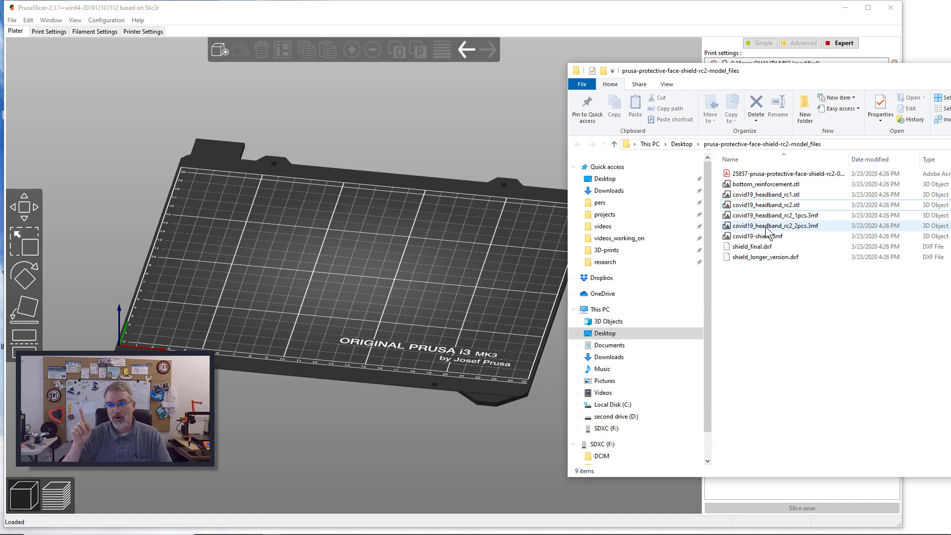
click(767, 227)
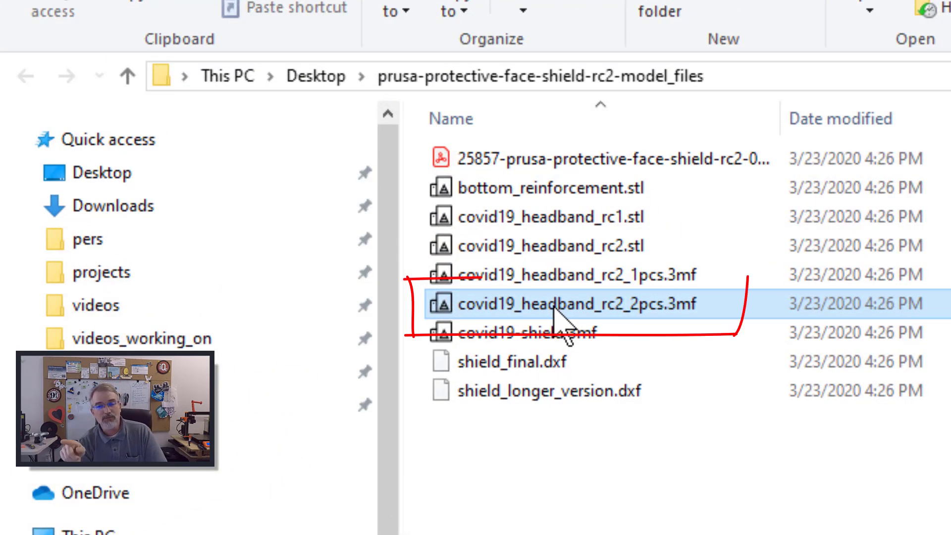
drag(555, 310, 0, 496)
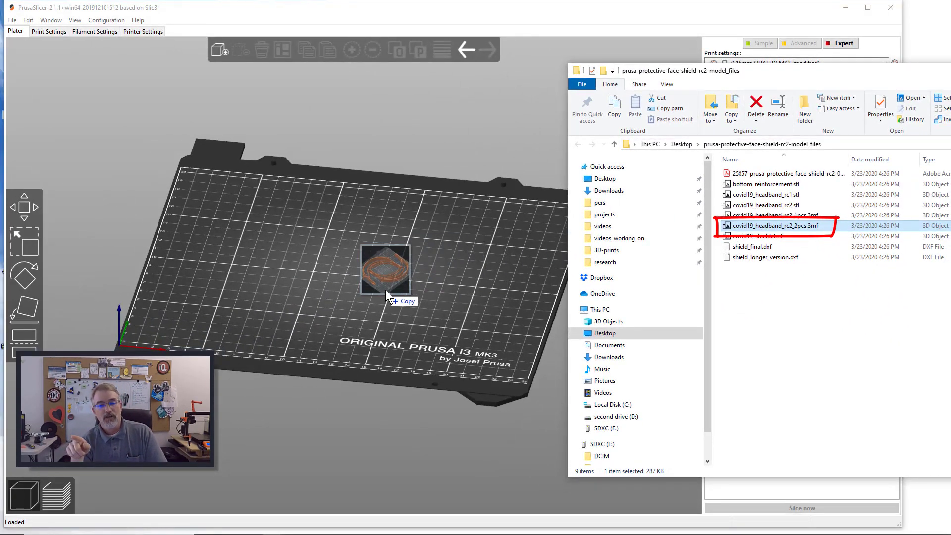
drag(385, 290, 386, 290)
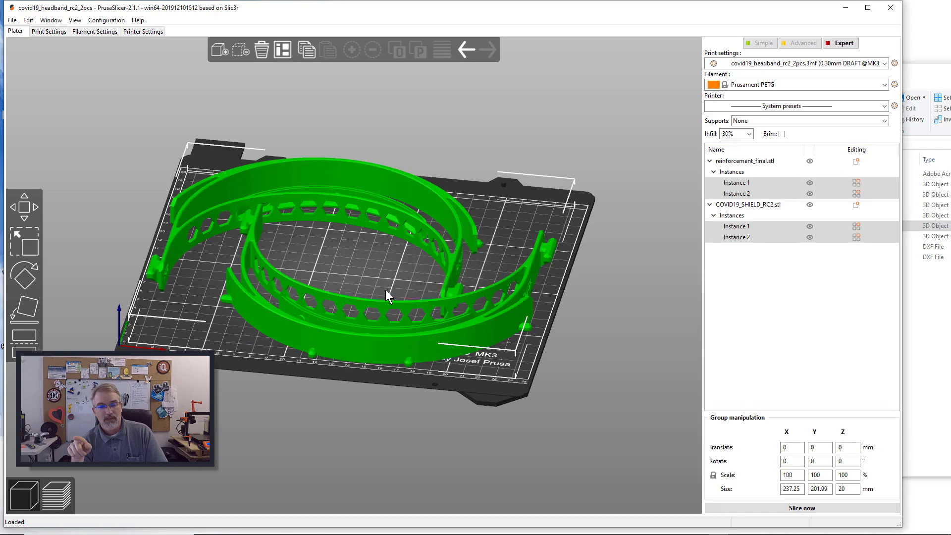
key(1)
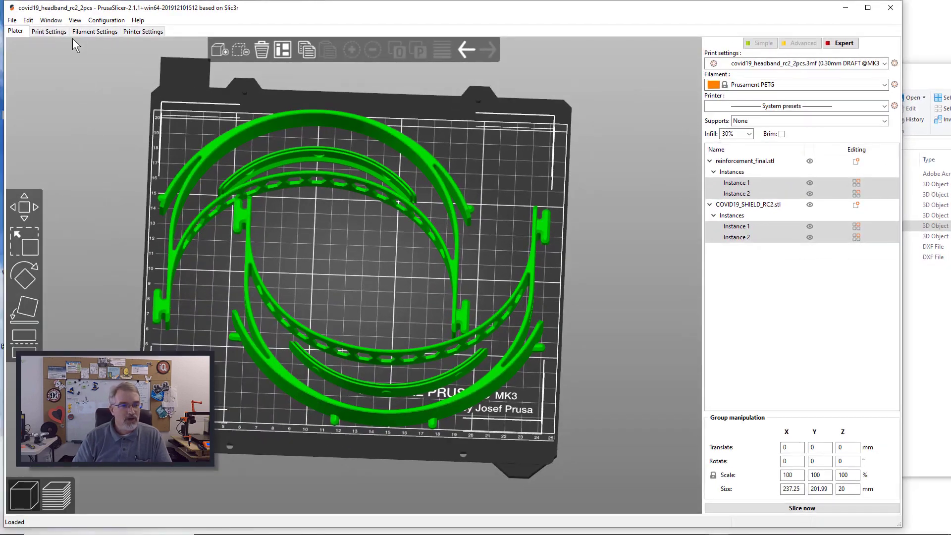
click(39, 31)
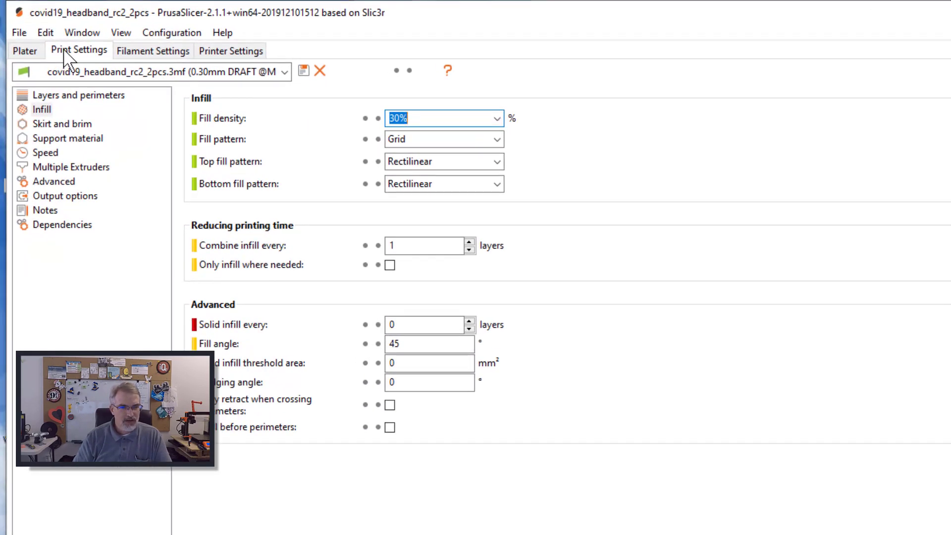
click(52, 95)
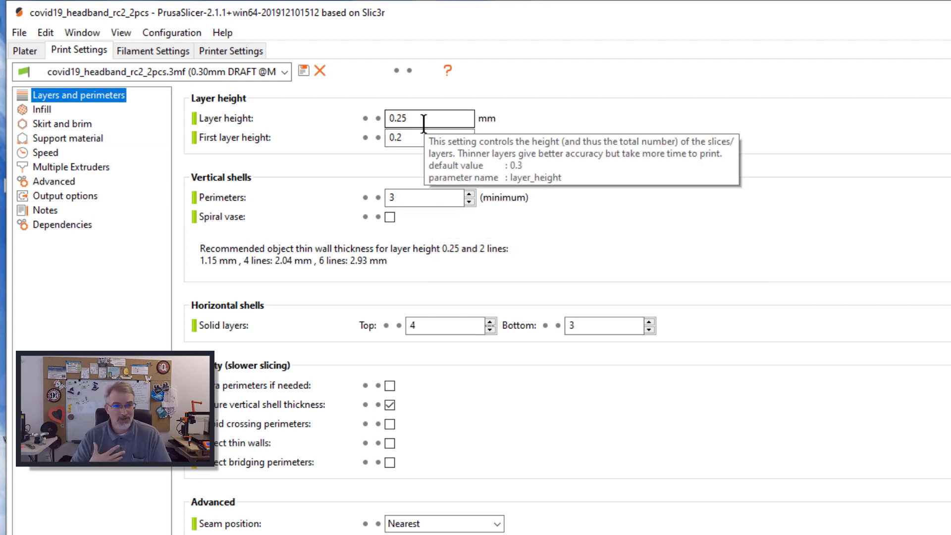
click(24, 51)
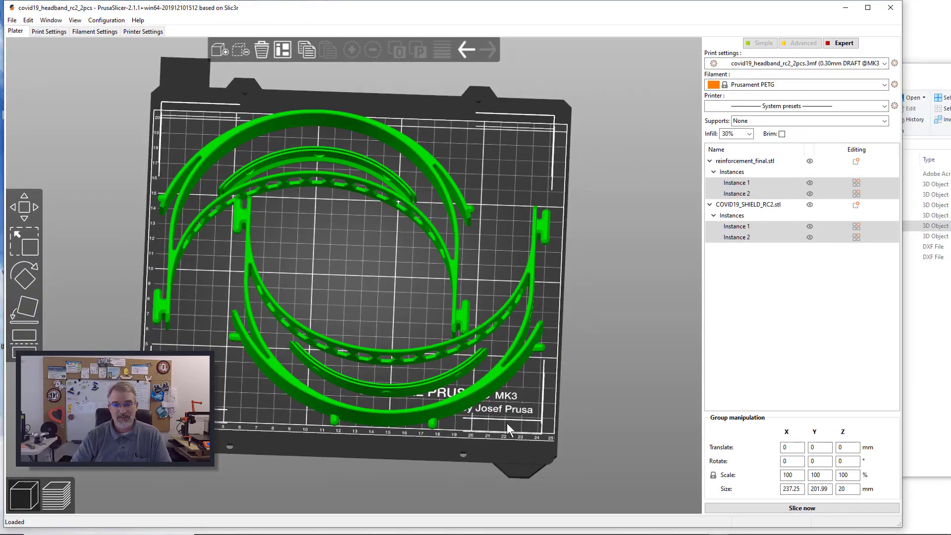
drag(523, 445, 444, 365)
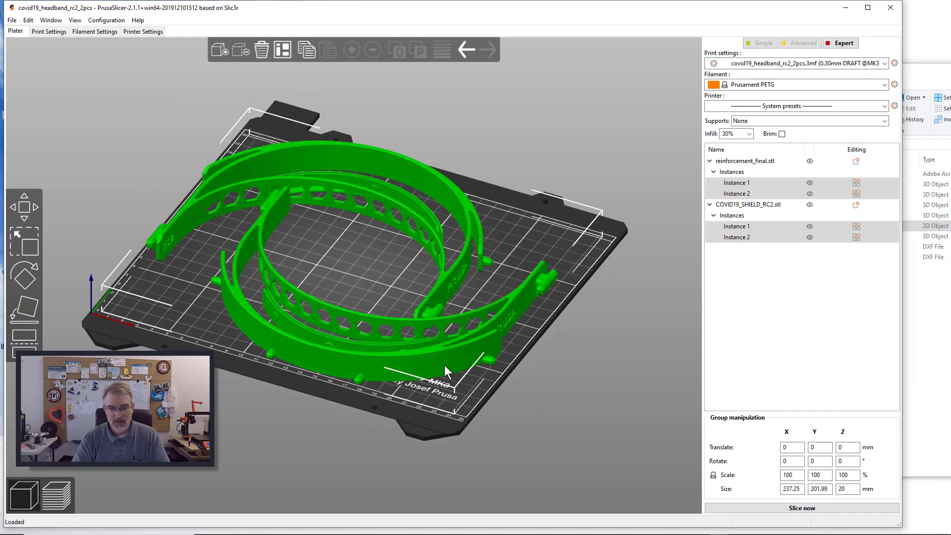
Slice and save covid19_headband_rc2_2pcs_0.25mm_PETG_MK3S_5h58m.gcode to the Desktop.
click(781, 505)
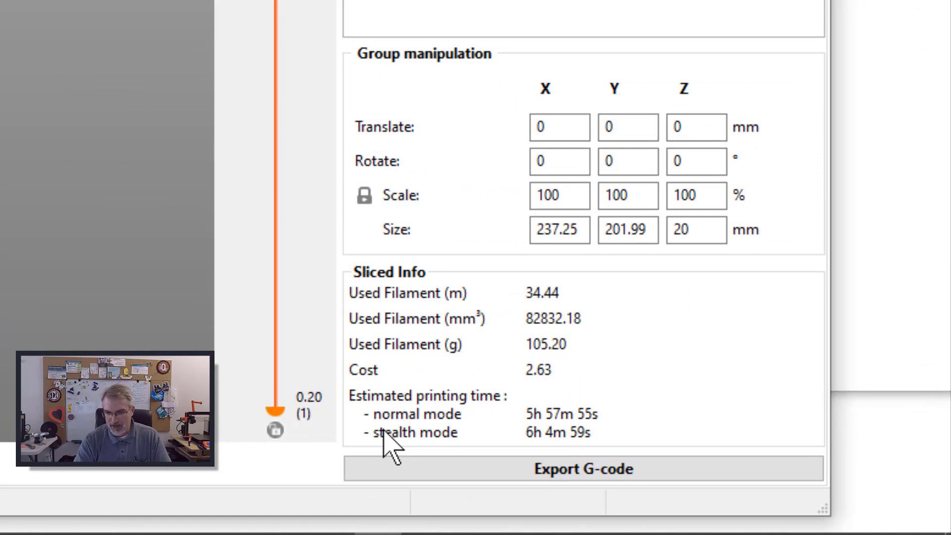
click(541, 471)
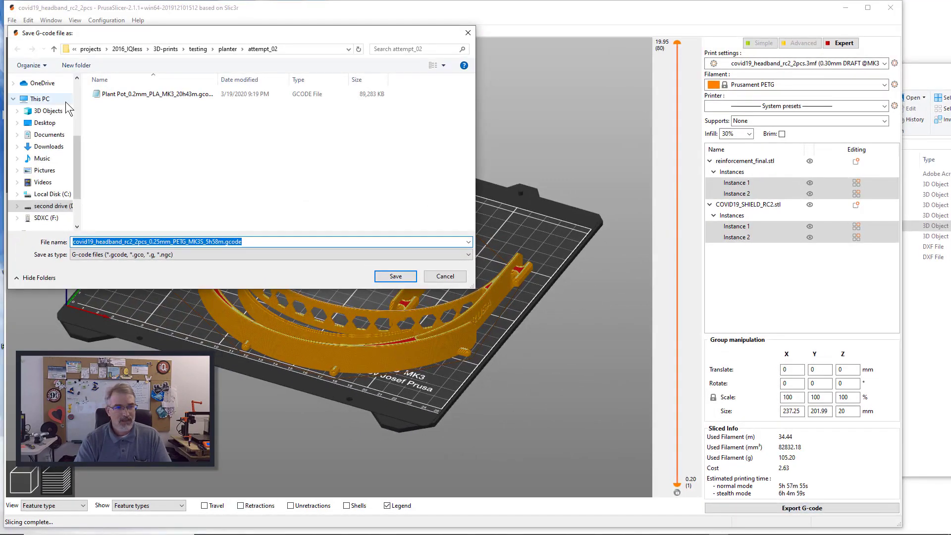
scroll(45, 139, up, 3)
click(45, 99)
click(401, 276)
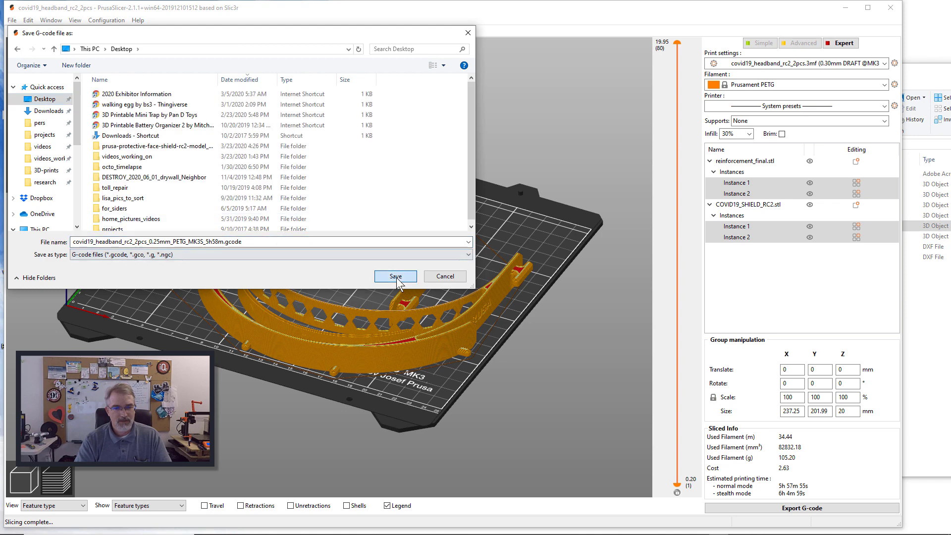
click(846, 9)
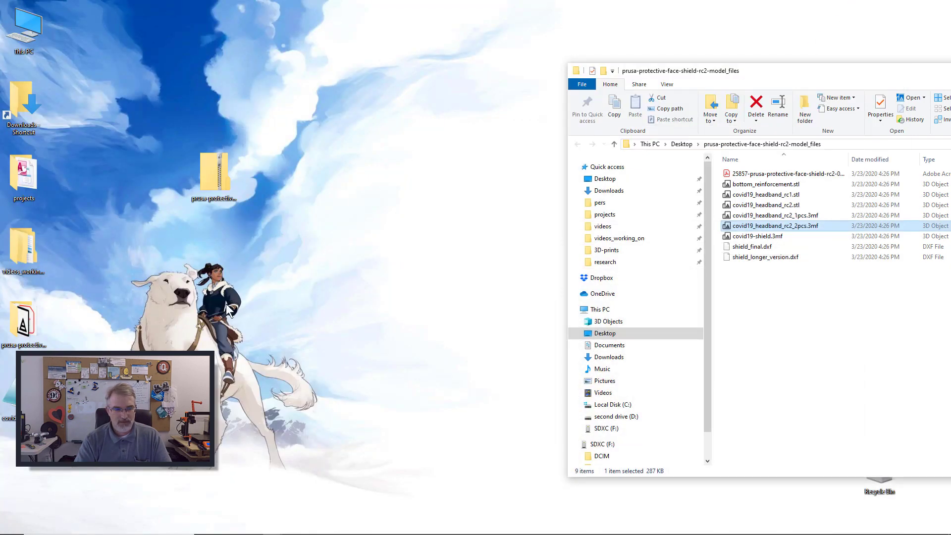
Check the exported G-code on the desktop, then return to Chrome's procedure image tab.
click(14, 397)
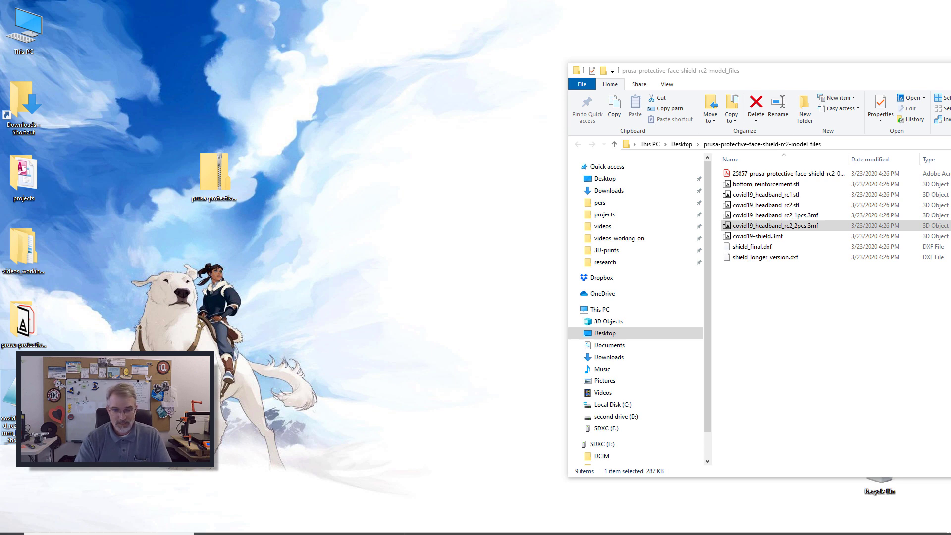
mouse_move(390, 533)
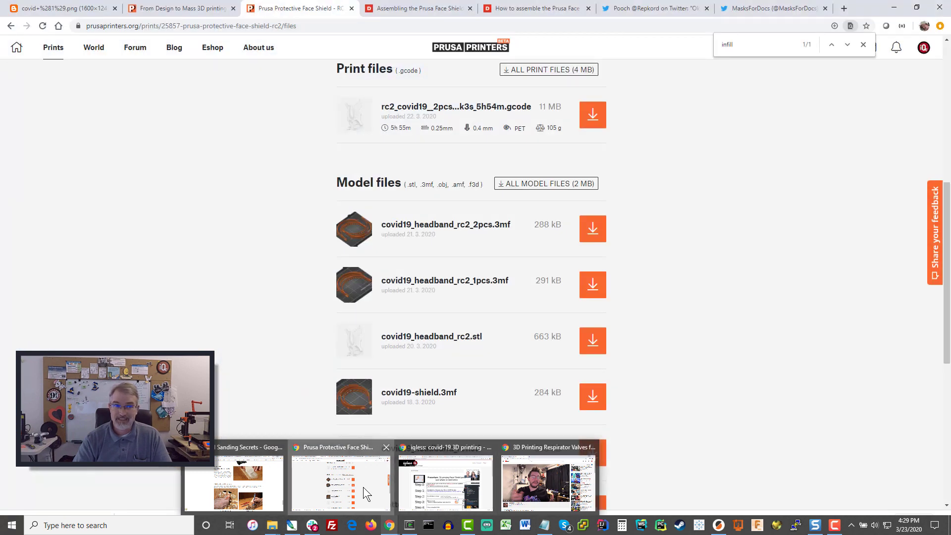
click(364, 486)
click(93, 10)
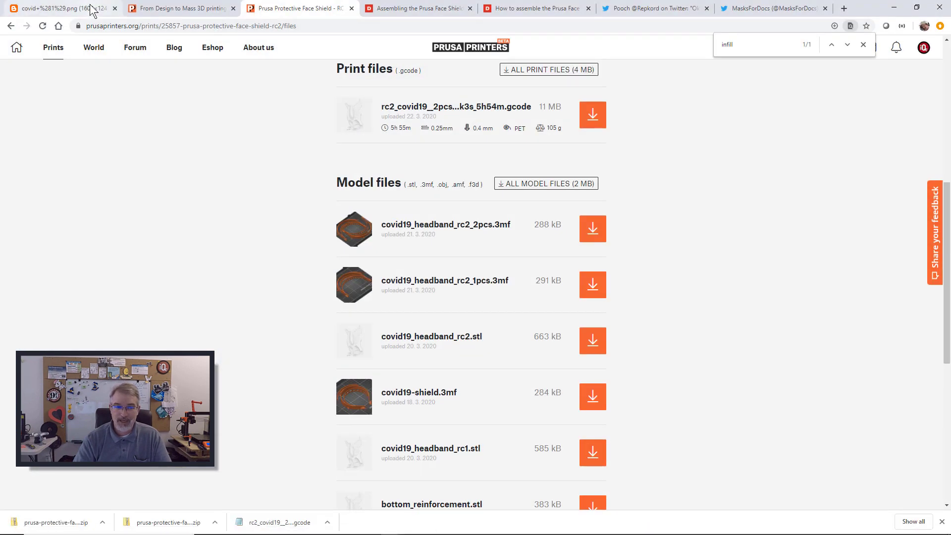
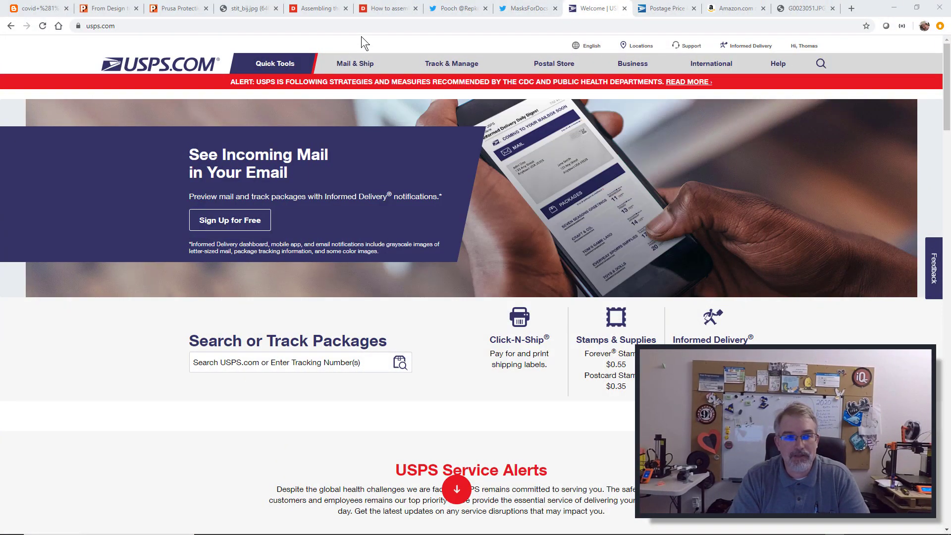
Open Click-N-Ship from the Mail & Ship menu and scroll to 'Where are you sending to?'.
mouse_move(357, 66)
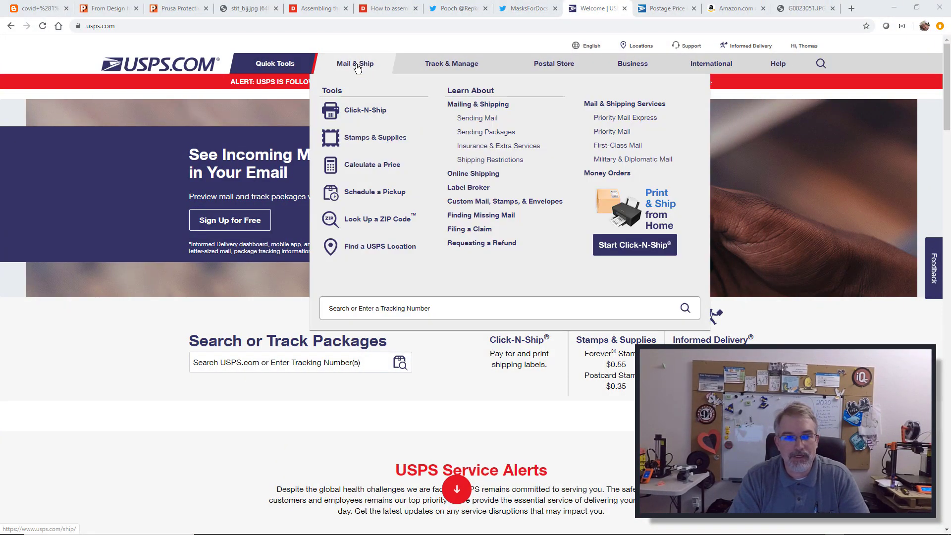
click(367, 115)
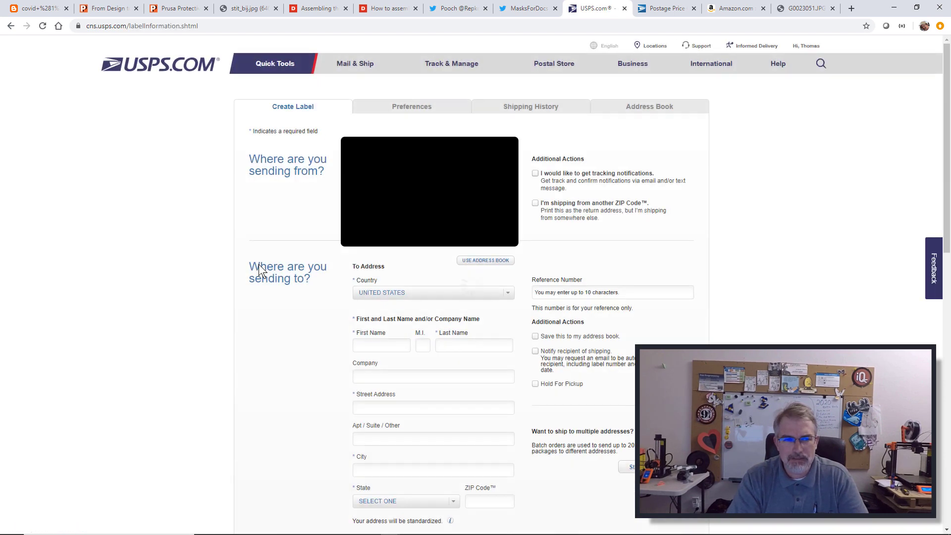
scroll(259, 263, down, 3)
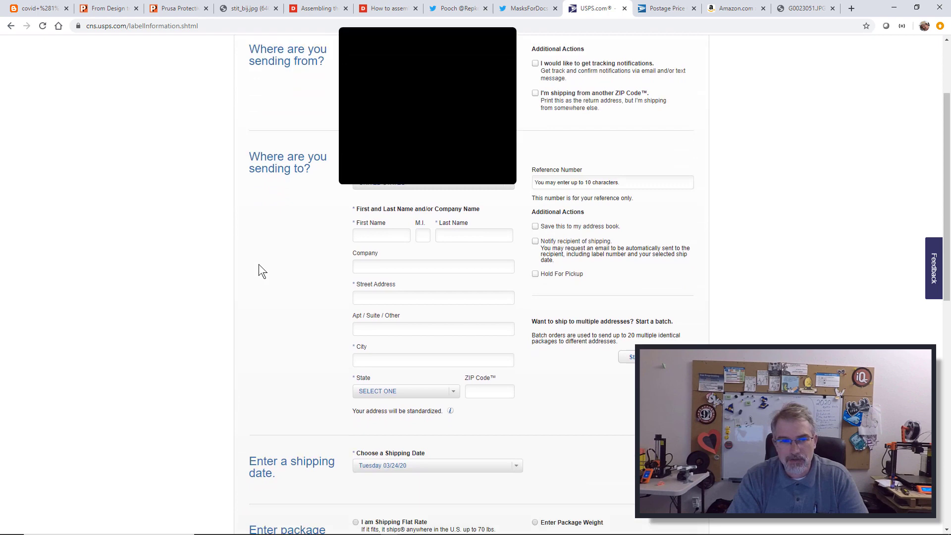
scroll(328, 203, down, 1)
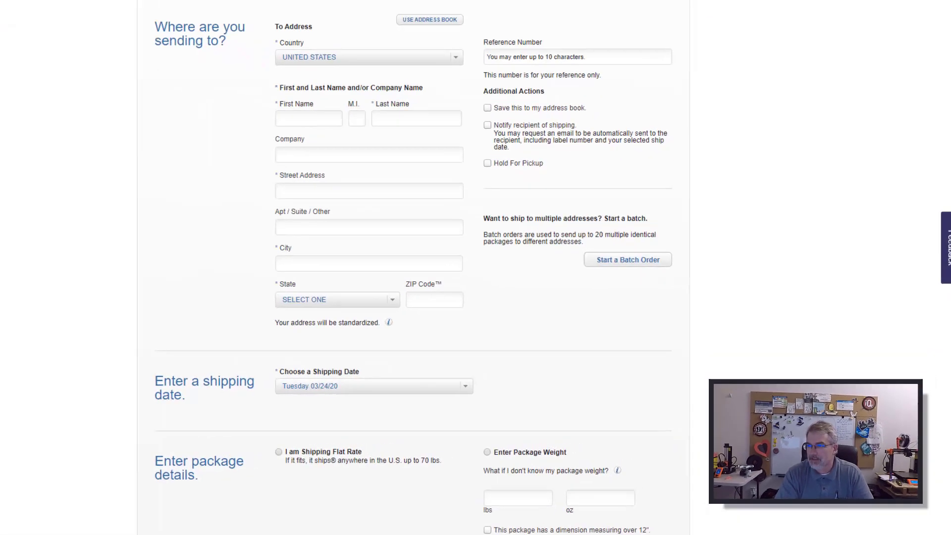
Put the recipient's name on the Company line, leaving first and last name empty.
click(299, 114)
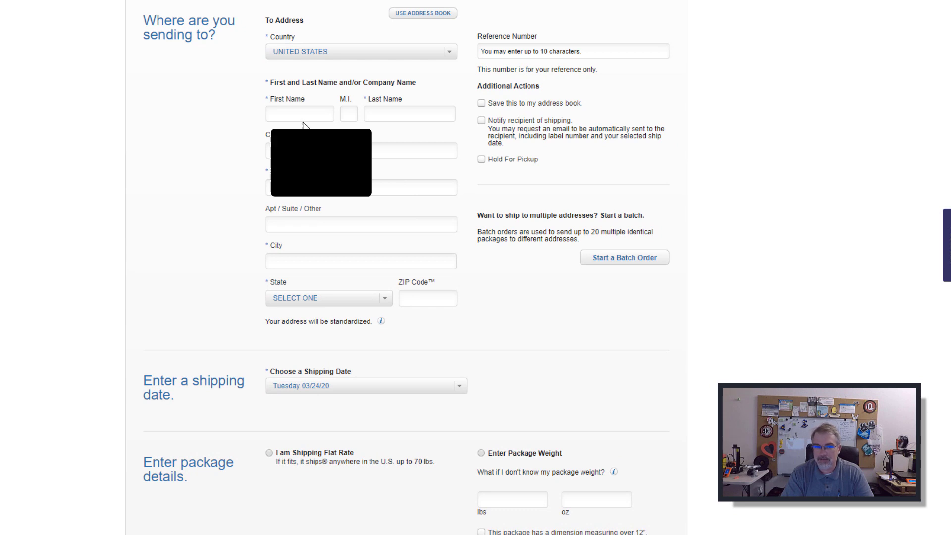
text(Repkord)
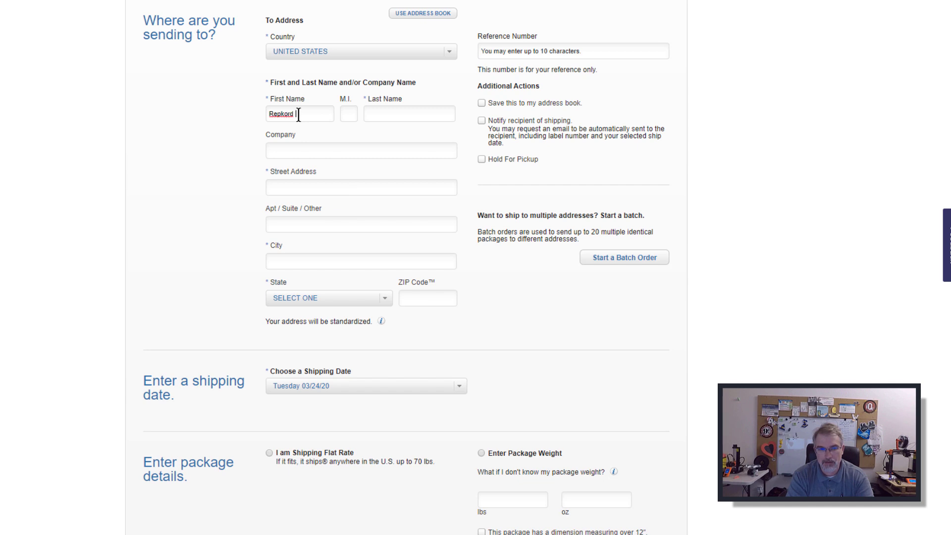
key(Tab)
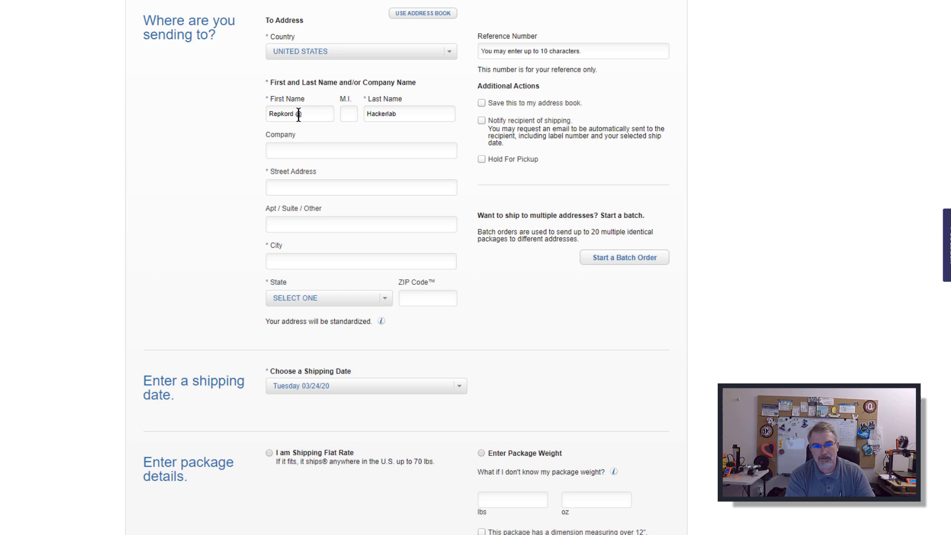
triple_click(282, 118)
key(ctrl+c)
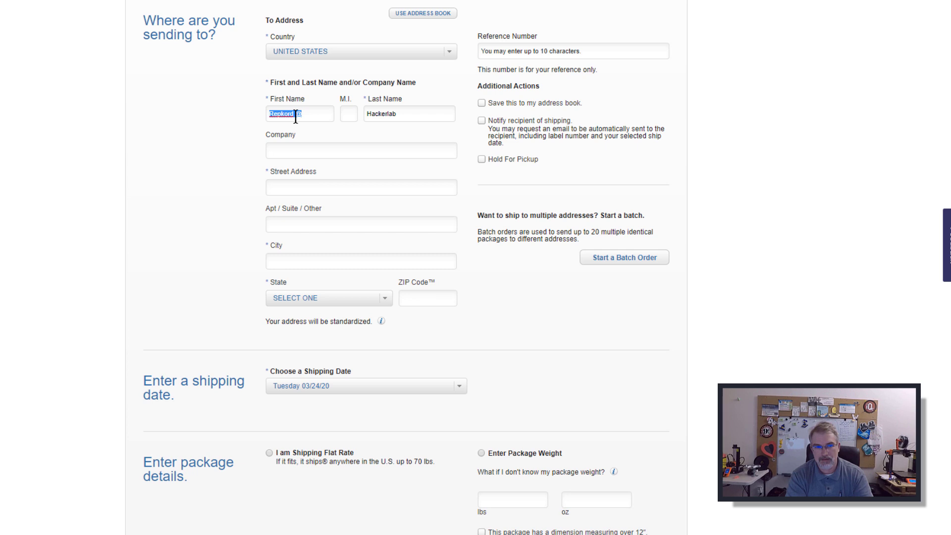
key(BackSpace)
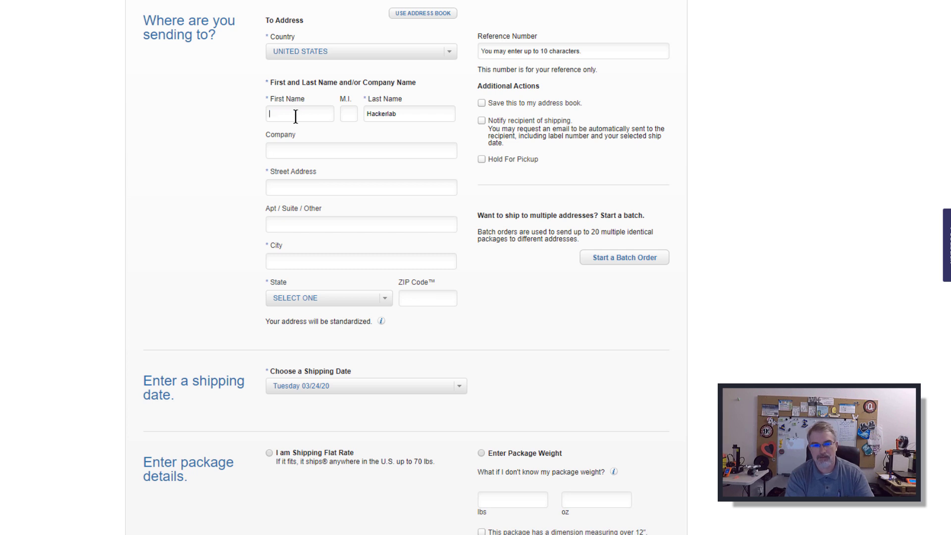
click(277, 151)
key(ctrl+v)
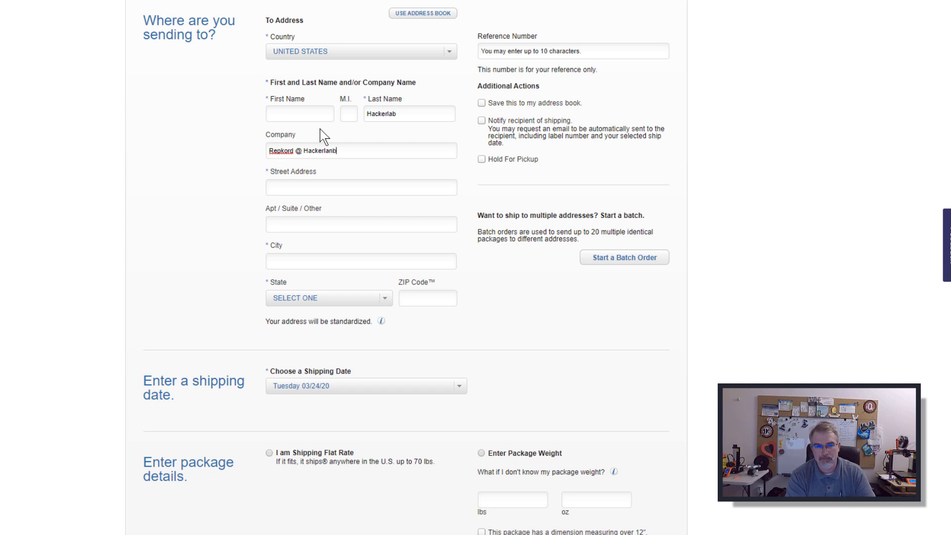
double_click(379, 112)
key(BackSpace)
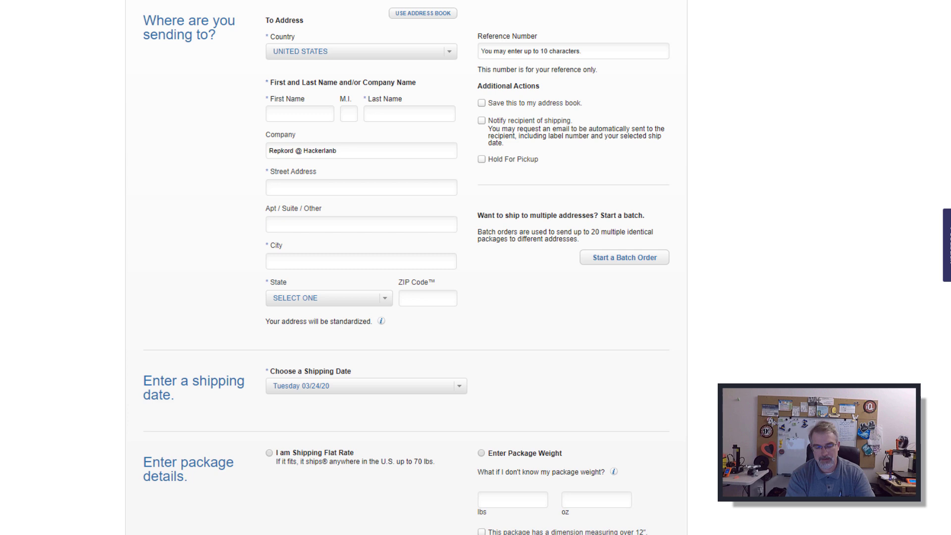
Fill the recipient's street address, suite and city from saved suggestions.
click(354, 186)
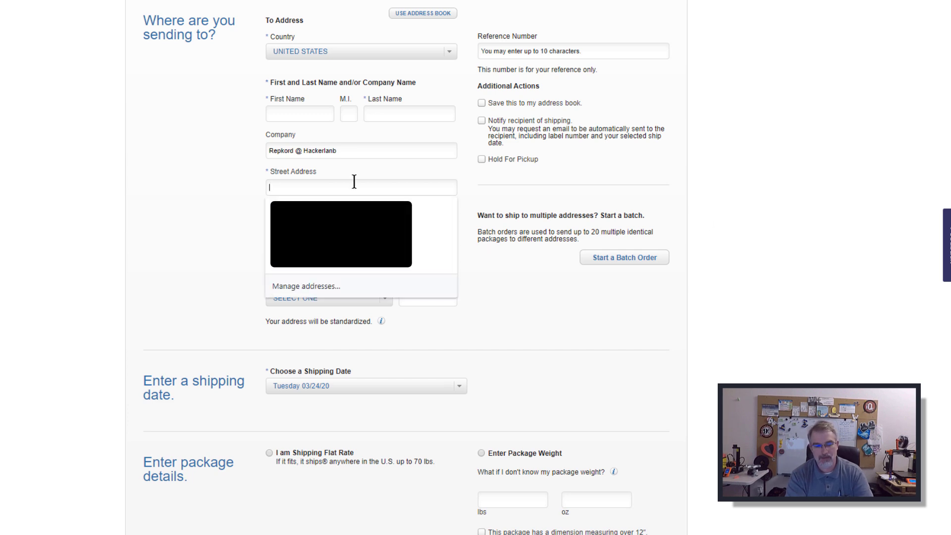
key(Down)
key(Return)
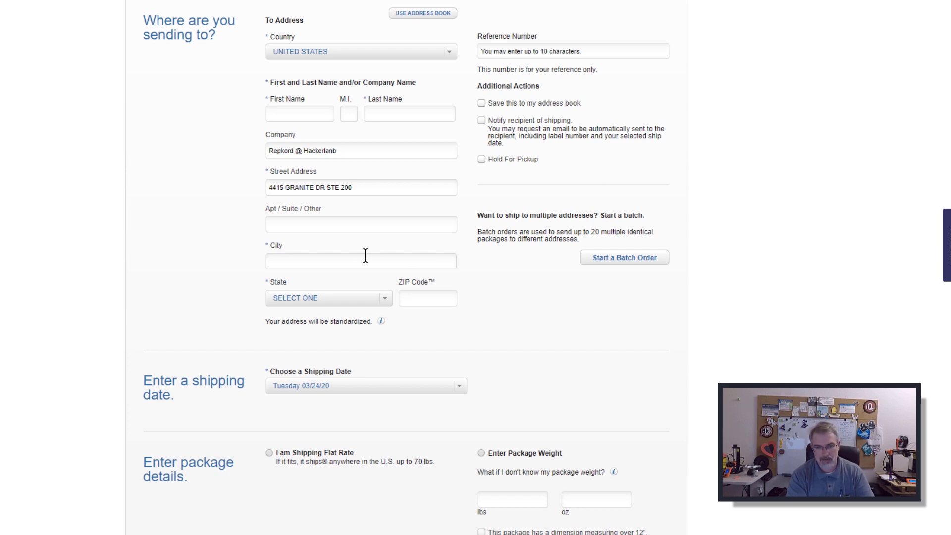
click(363, 224)
key(Down)
key(Return)
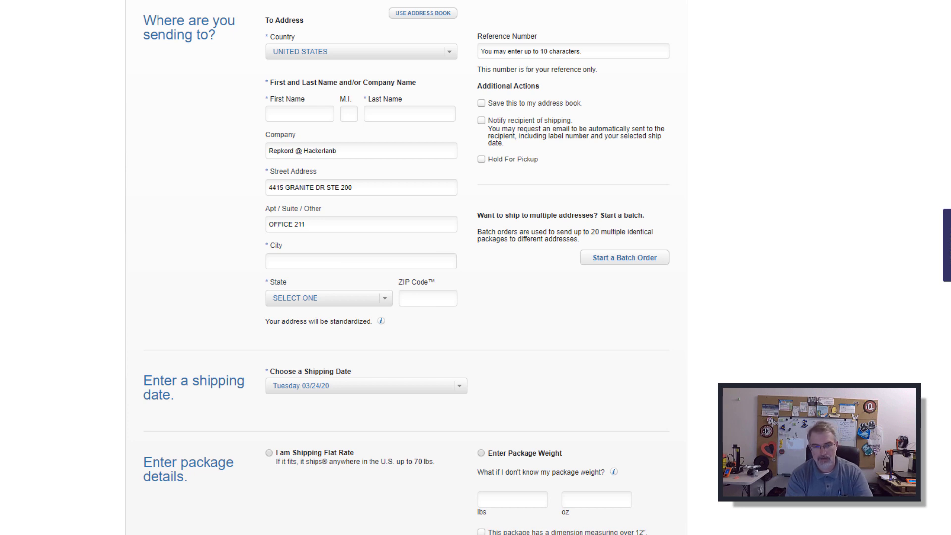
click(362, 257)
key(Down)
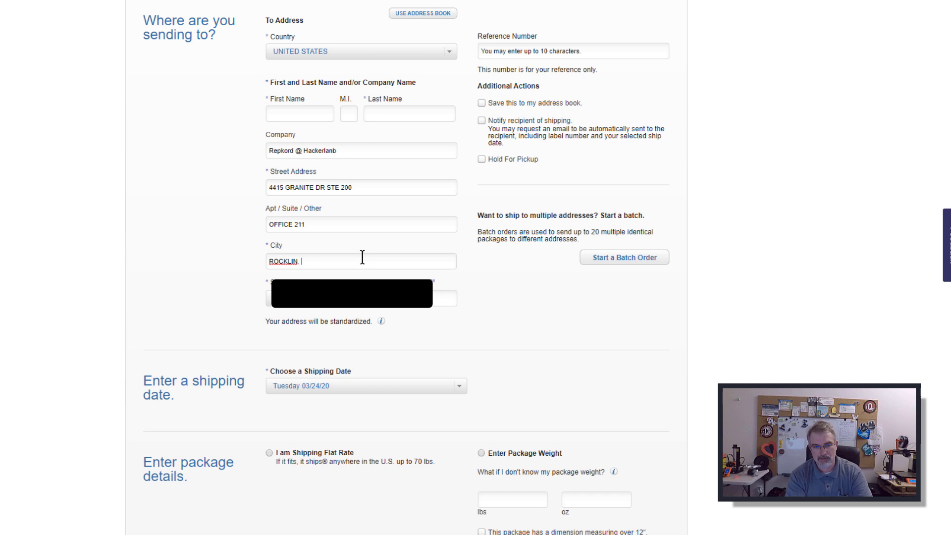
key(Return)
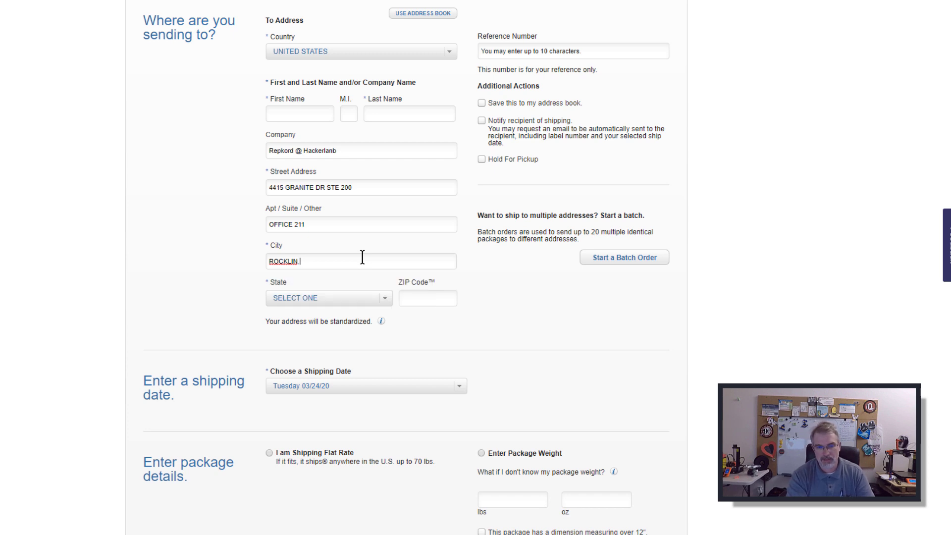
Set the state to CO - COLORADO and enter the recipient's ZIP+4 code.
click(381, 297)
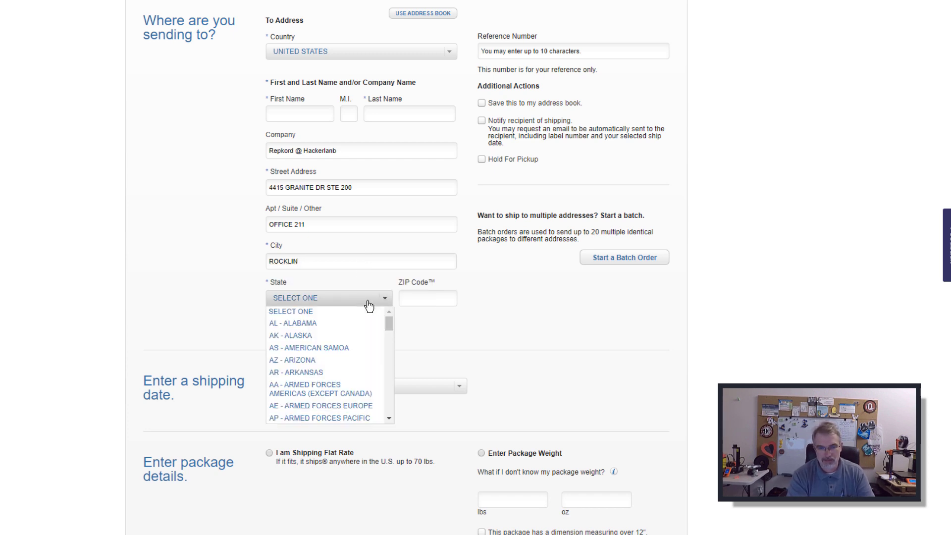
scroll(328, 395, down, 3)
click(327, 399)
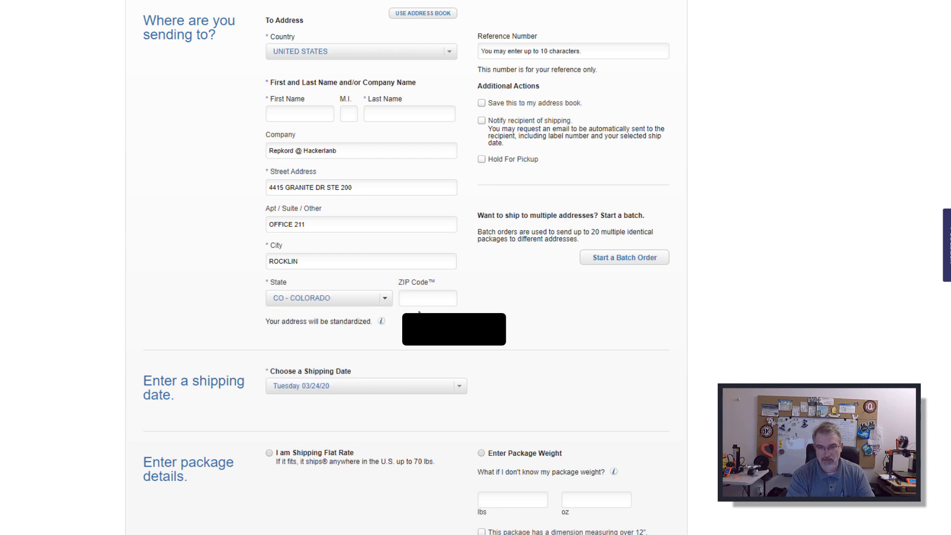
click(419, 298)
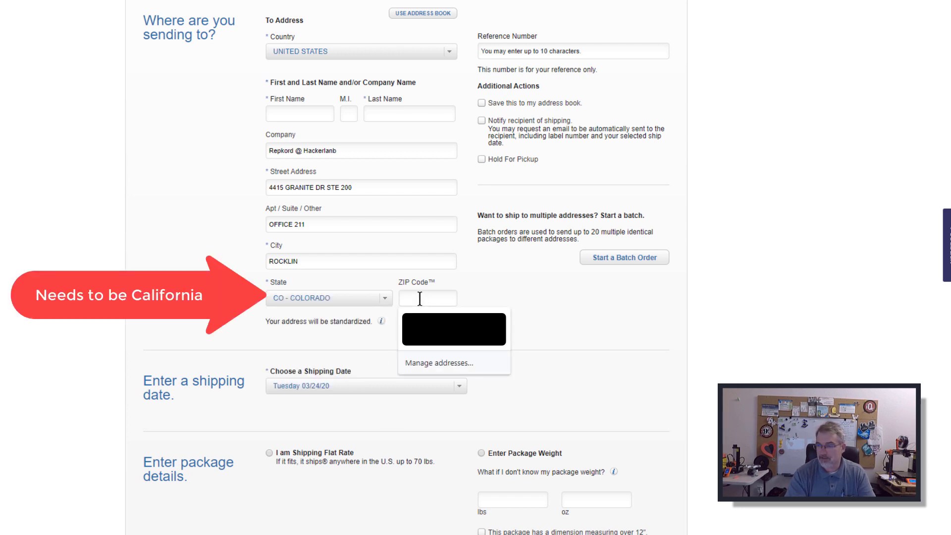
text(95677)
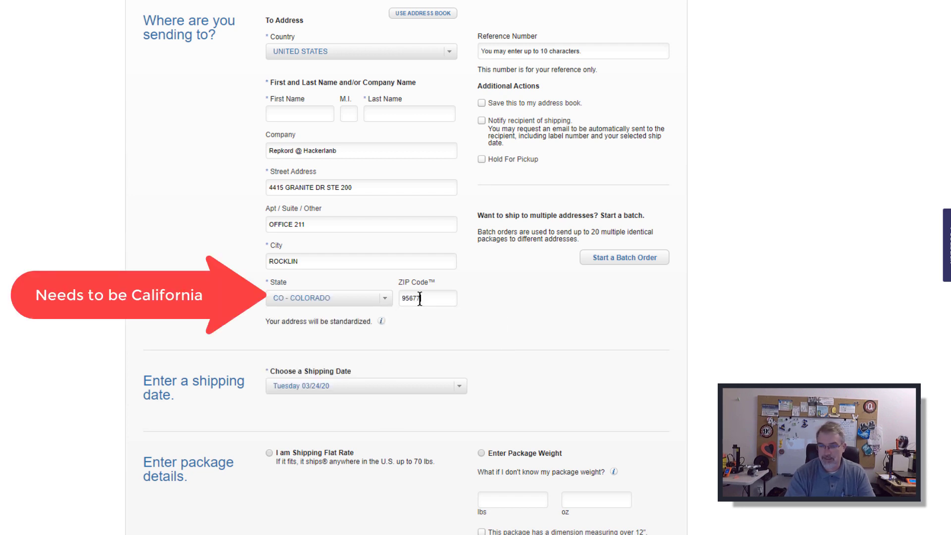
text(-2163)
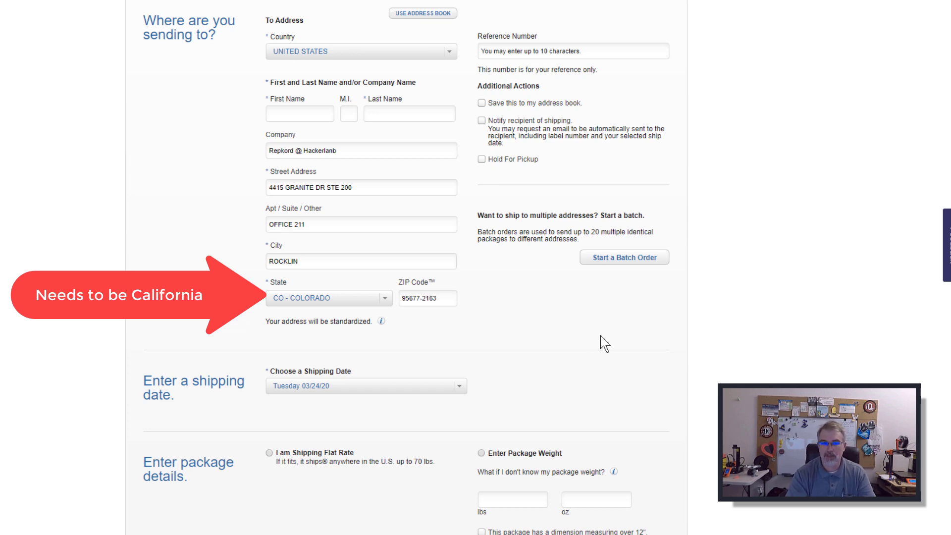
Keep Tuesday 03/24/20 as ship date and enter a package weight of 3 lbs 0 oz.
scroll(612, 333, down, 1)
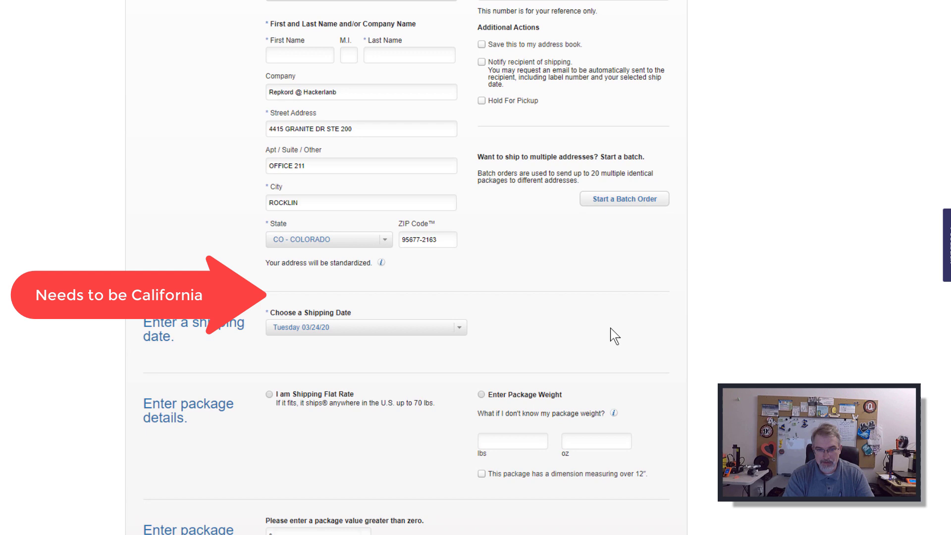
click(461, 333)
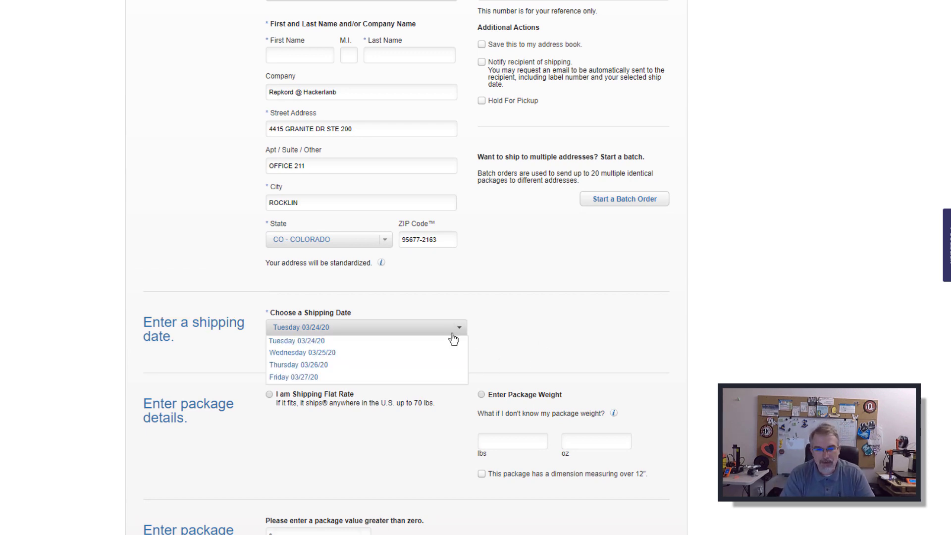
click(358, 346)
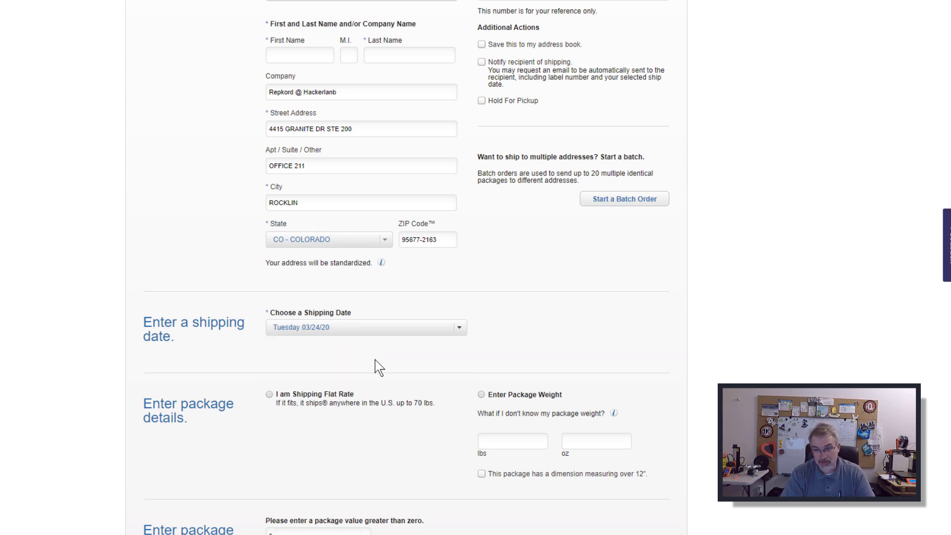
scroll(396, 364, down, 2)
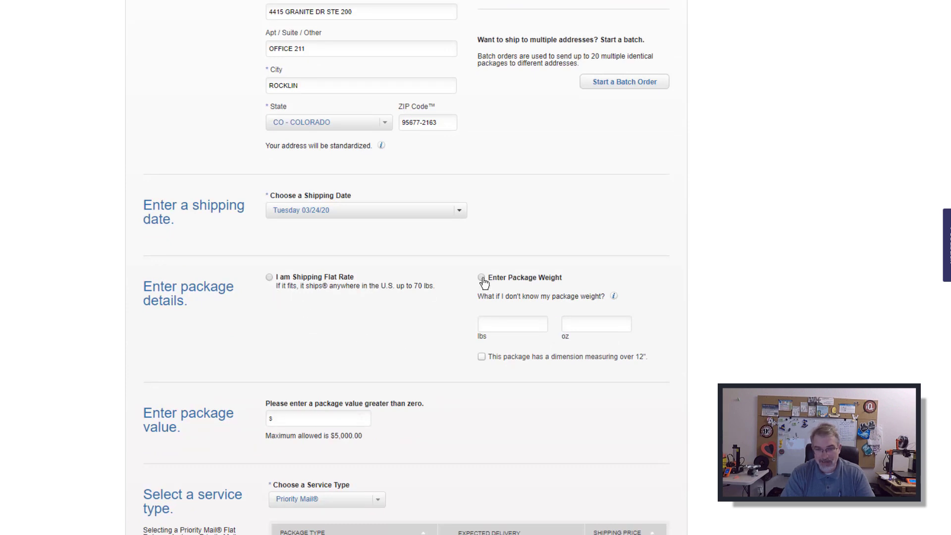
click(482, 278)
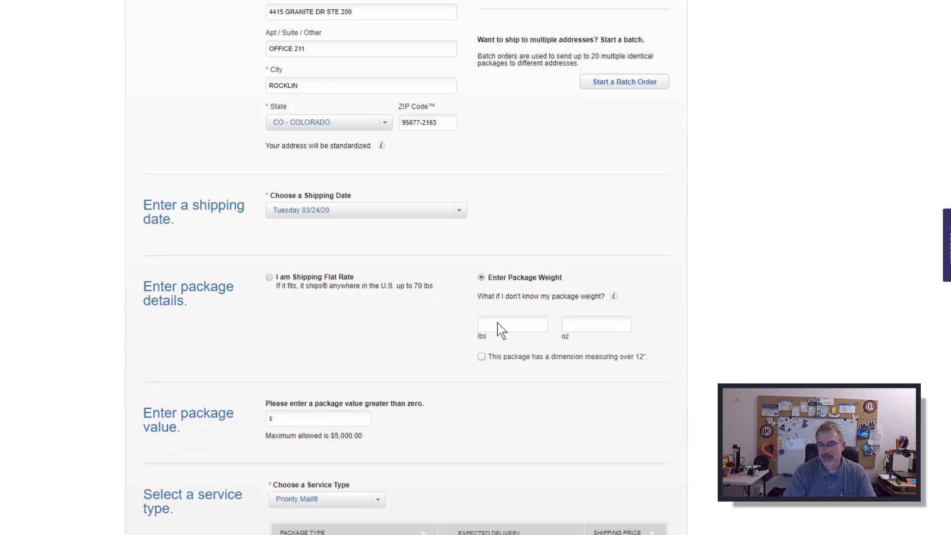
text(3)
click(597, 324)
text(0)
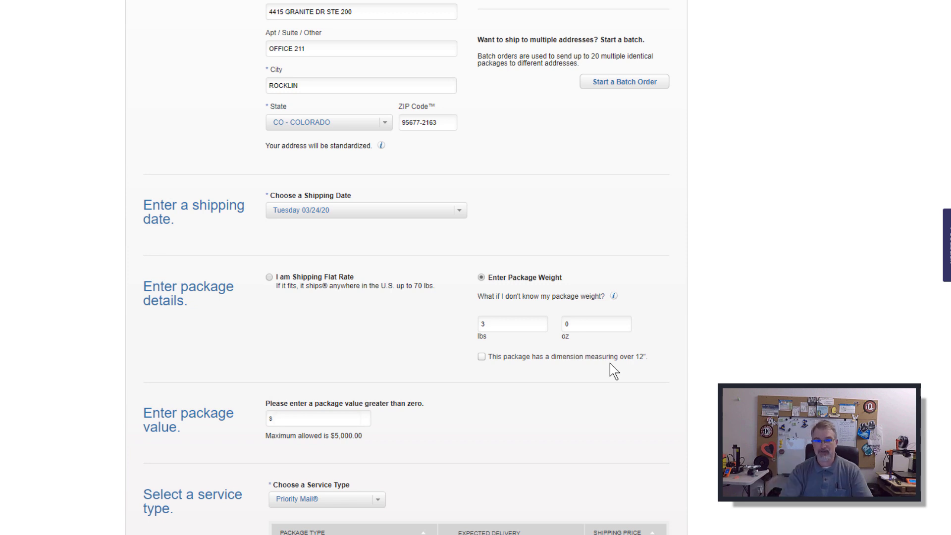
Enter a $0 package value and keep Priority Mail as the service type.
click(326, 420)
text(0)
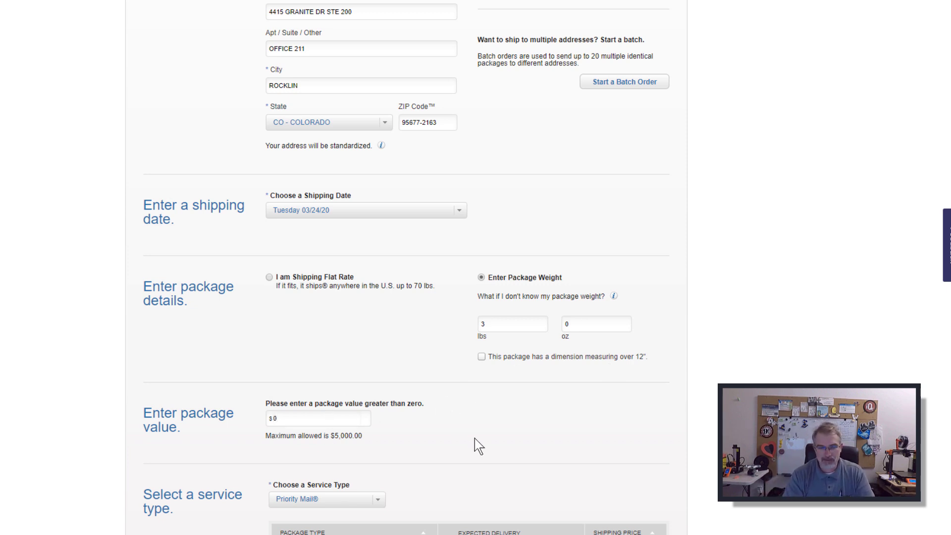
scroll(475, 439, down, 4)
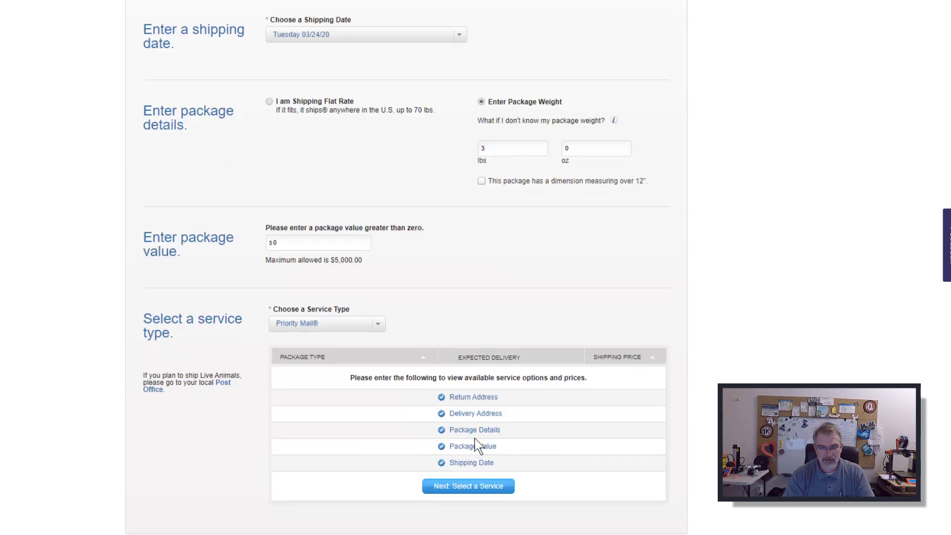
click(378, 324)
click(448, 307)
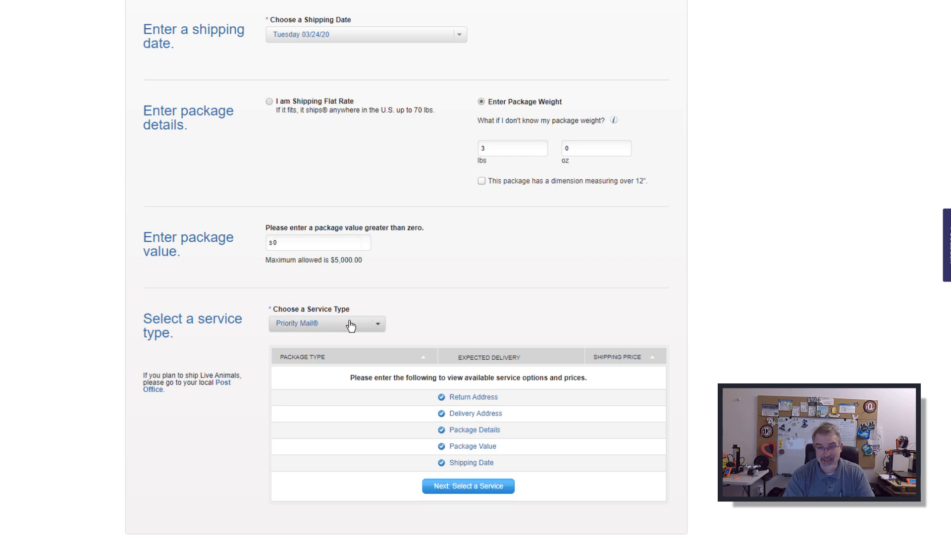
List the services and choose Priority Mail (Choose your own box) for a $12.55 label total.
click(463, 488)
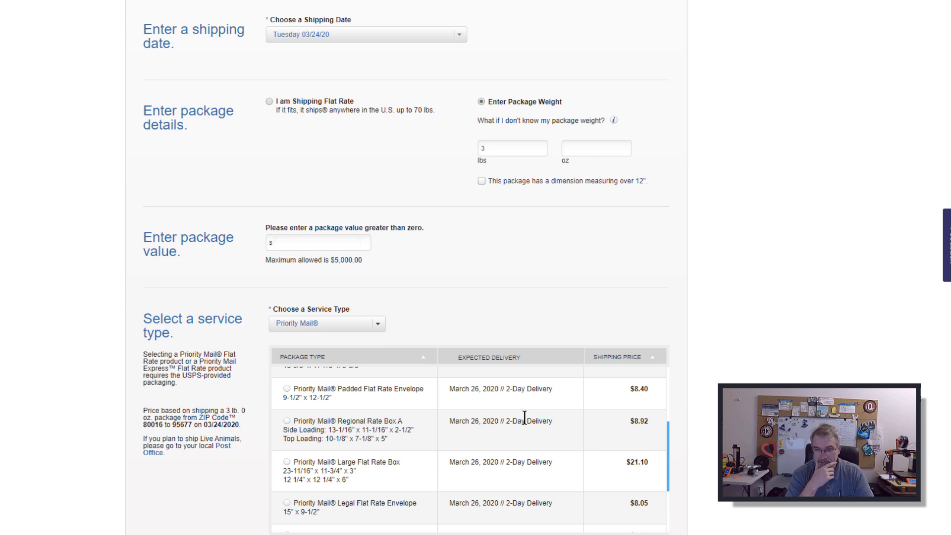
scroll(525, 417, up, 5)
scroll(699, 362, down, 2)
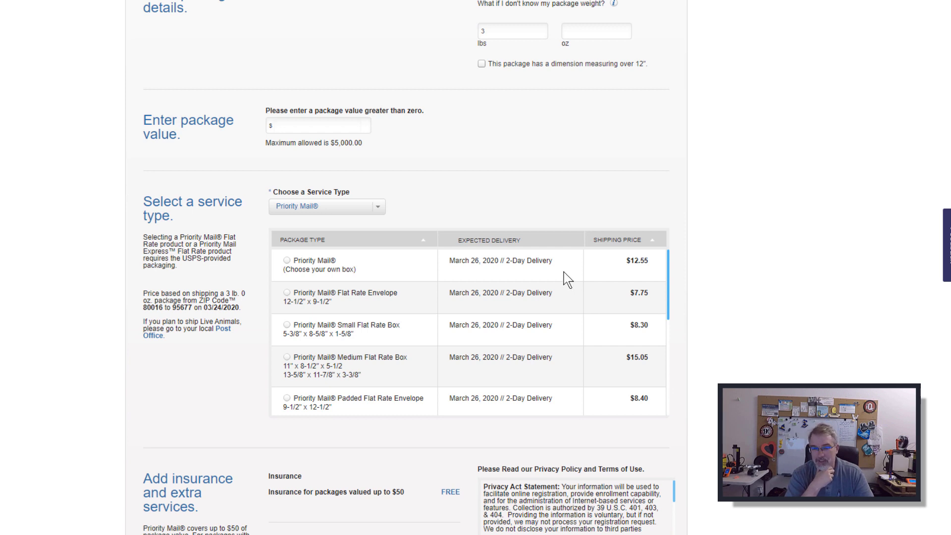
mouse_move(665, 302)
mouse_down()
mouse_move(657, 402)
mouse_move(668, 282)
mouse_move(663, 391)
mouse_move(667, 296)
mouse_up()
scroll(356, 331, up, 1)
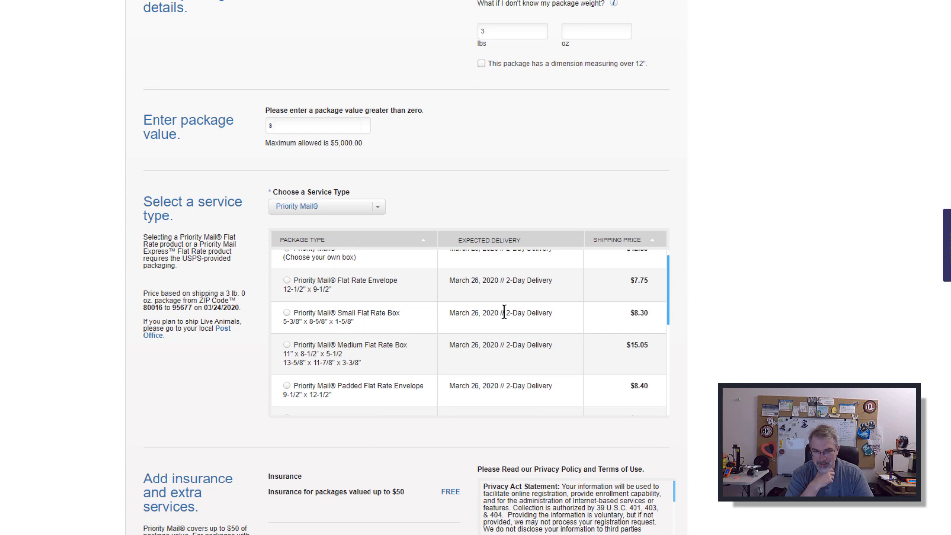
scroll(504, 312, up, 2)
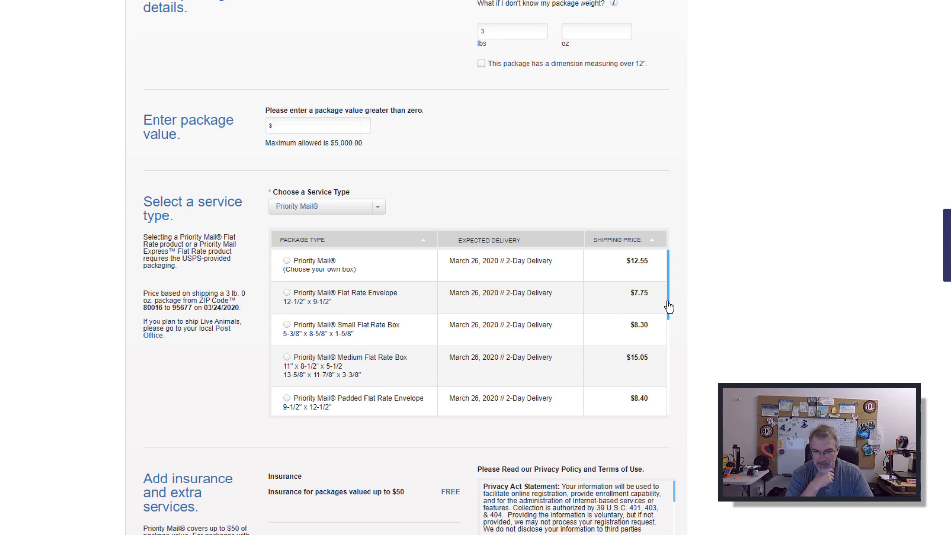
drag(669, 308, 666, 286)
scroll(240, 389, down, 5)
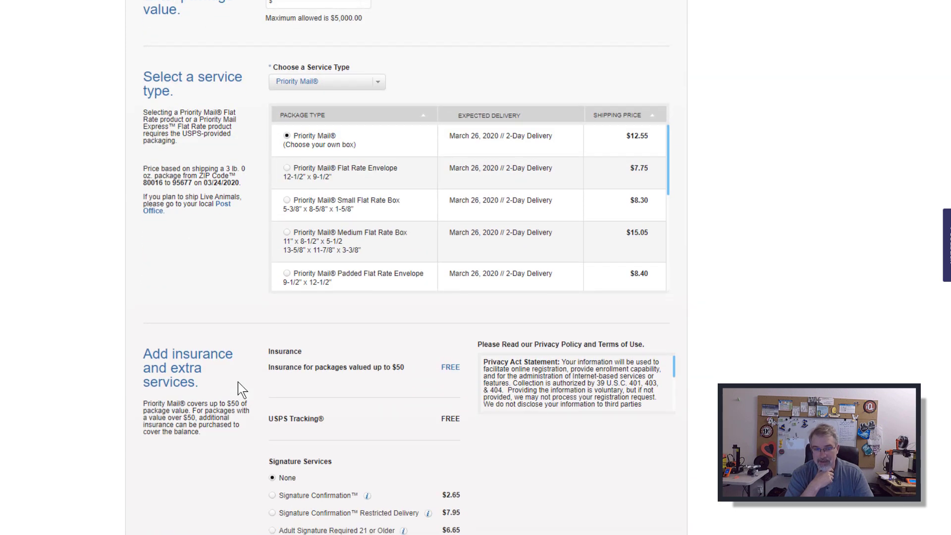
scroll(241, 387, down, 2)
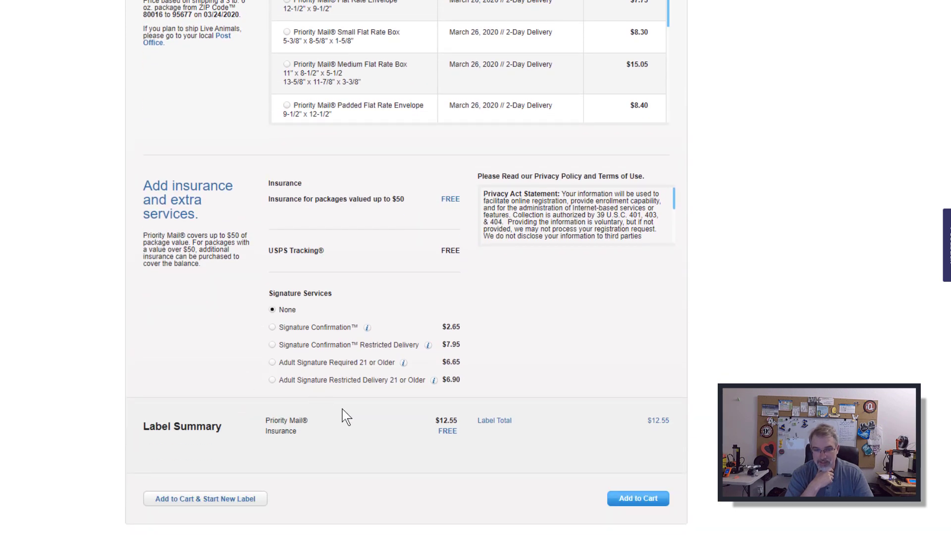